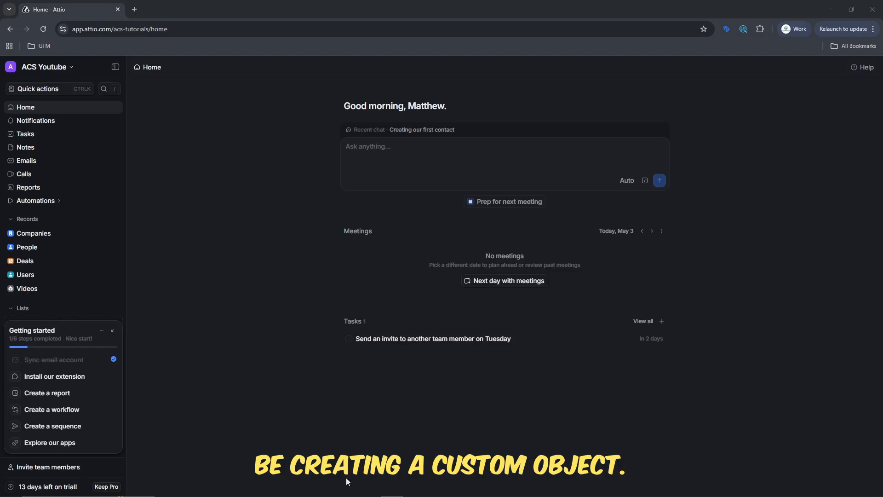
In the Notepad++ Lead schema, rename the Person heading on line 4 to 'People'.
mouse_move(327, 491)
left_click(484, 490)
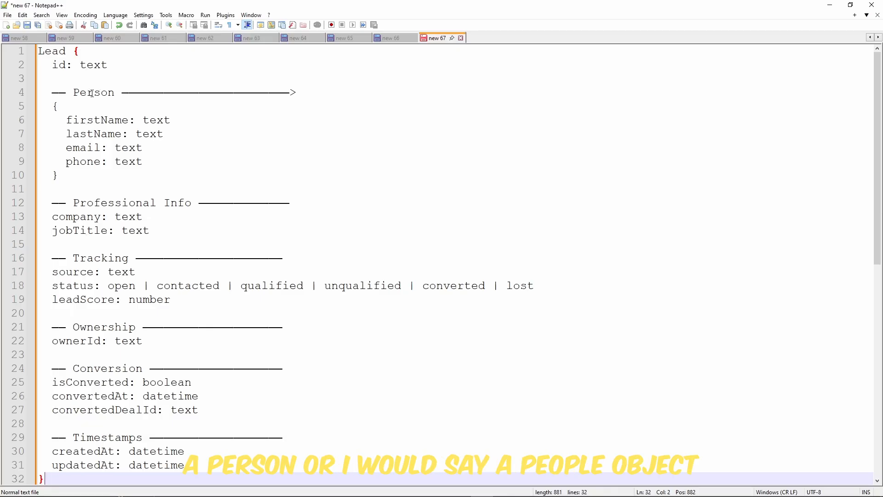
left_click(93, 93)
double_click(93, 93)
type("People")
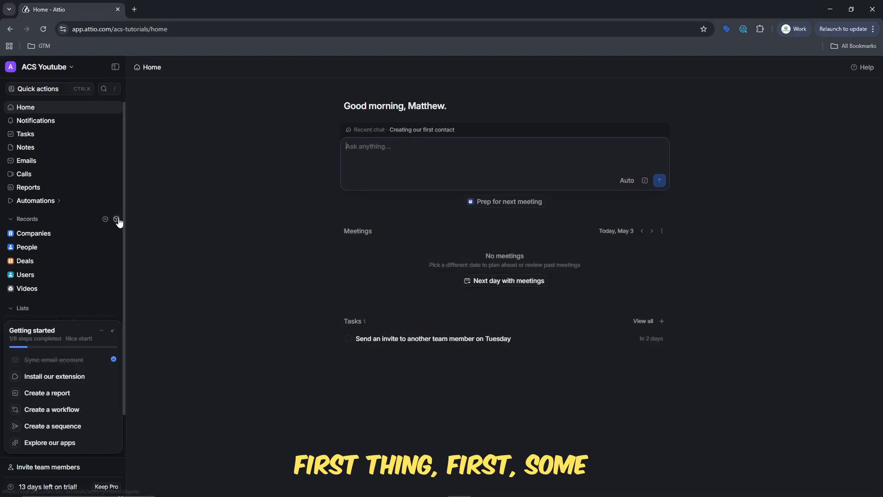
Create a custom object named 'Leads' (singular 'Lead') and view its attributes.
left_click(115, 219)
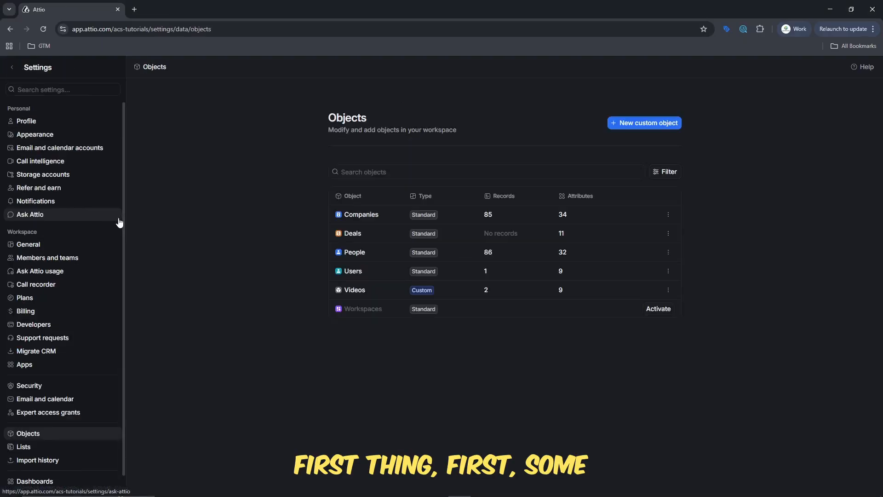
left_click(633, 123)
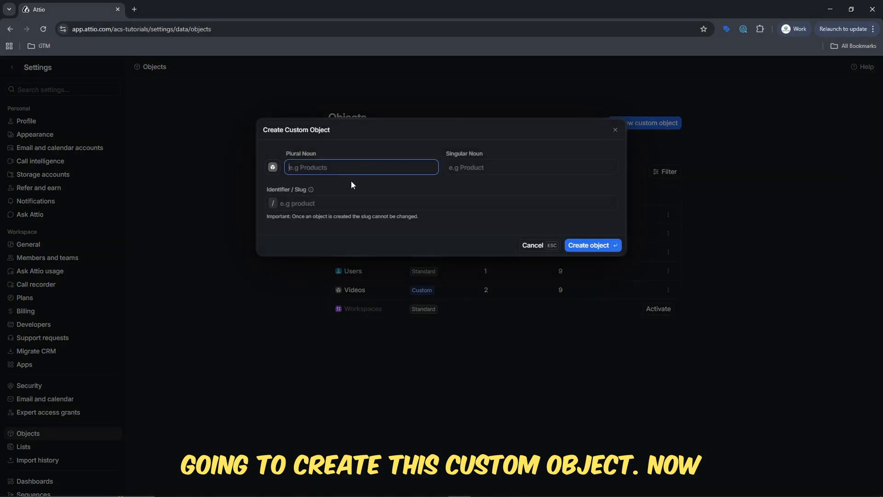
type("L")
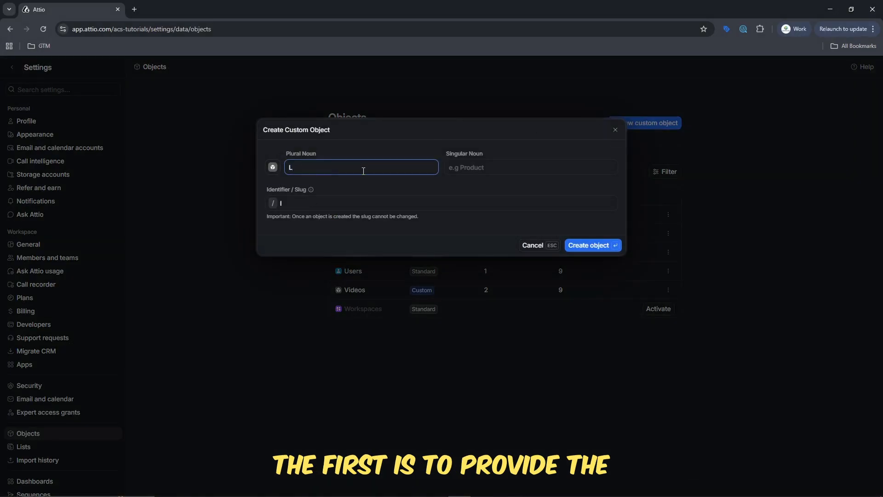
type("eads")
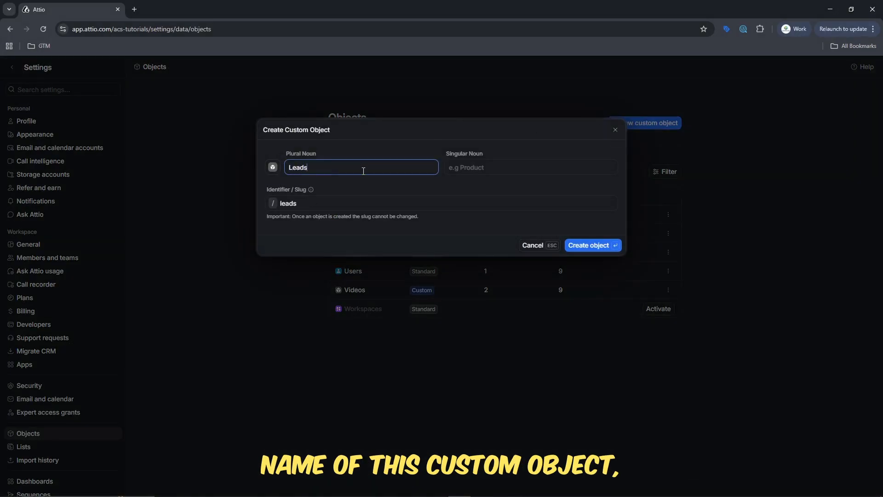
left_click(496, 170)
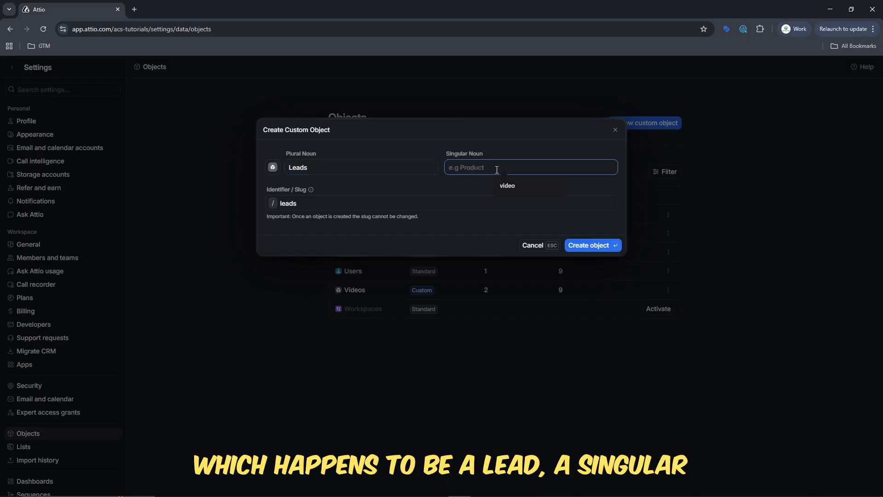
type("Lead")
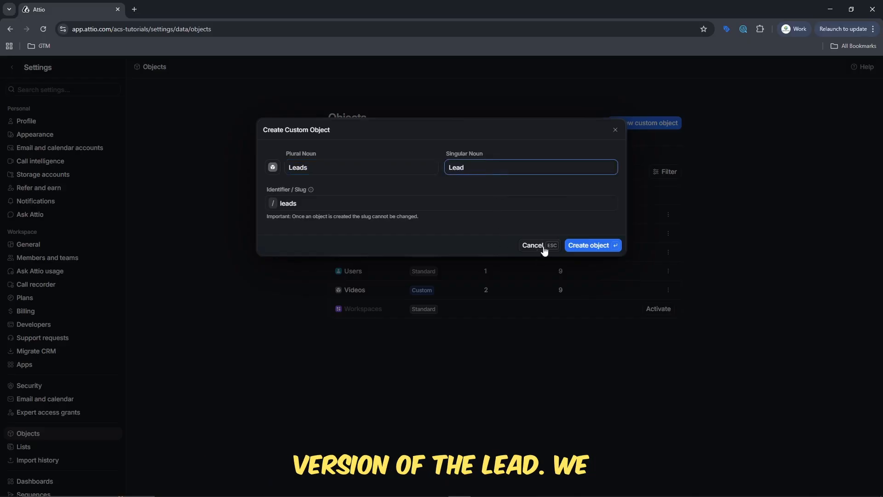
left_click(597, 245)
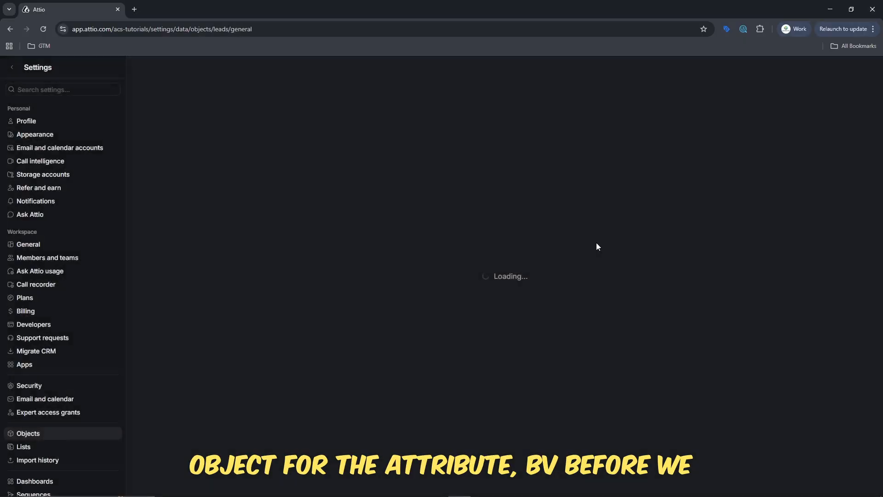
left_click(525, 177)
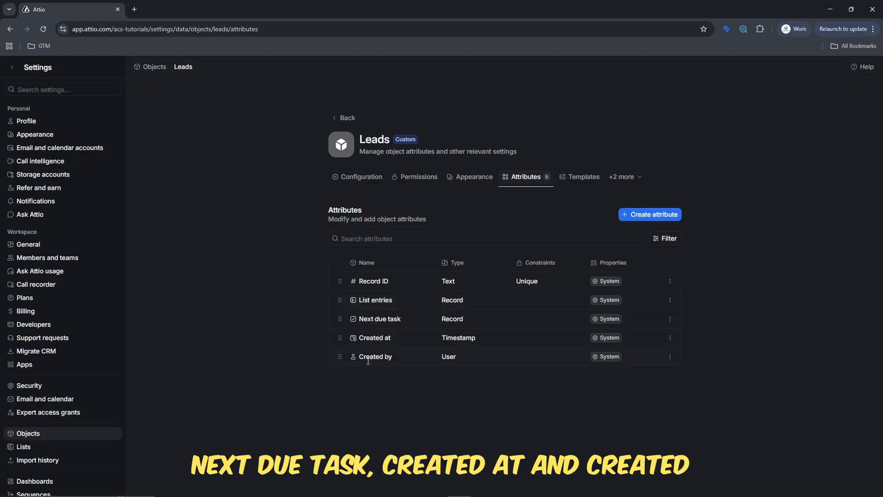
Start a new Leads attribute named 'Person' with a description, marked required.
left_click(662, 214)
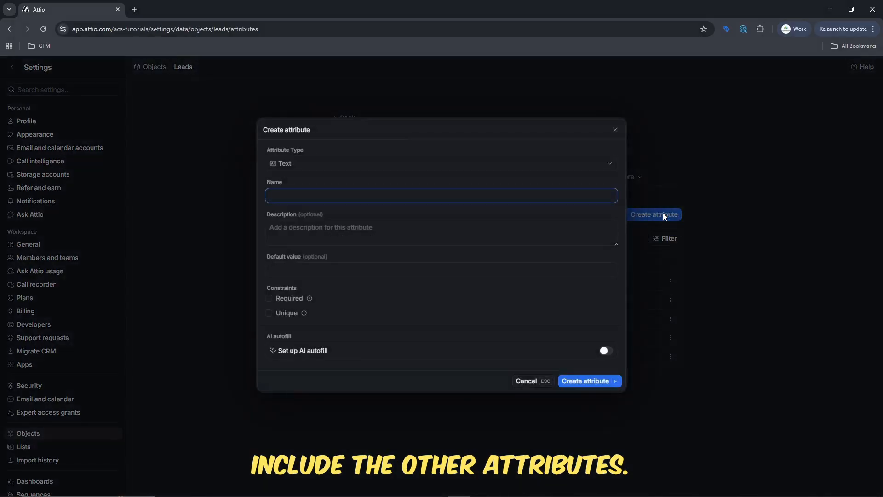
left_click(440, 195)
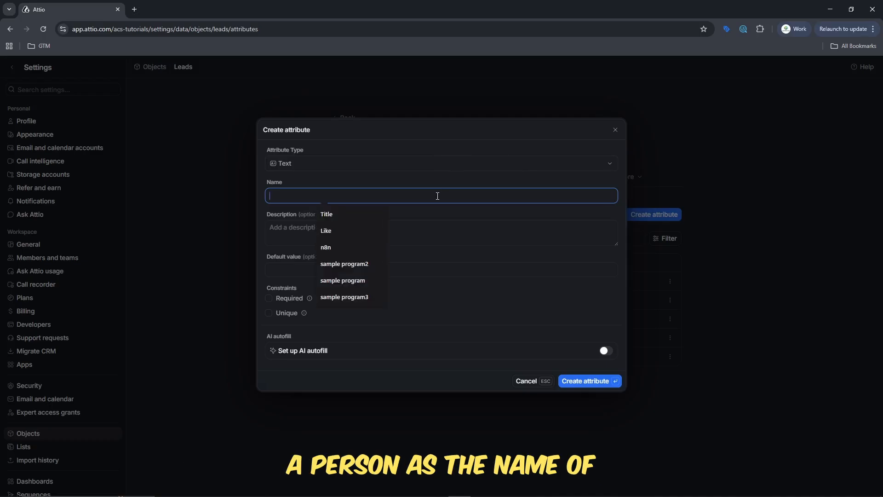
type("person")
key("BackSpace")
key("BackSpace")
key("BackSpace")
key("BackSpace")
key("BackSpace")
key("BackSpace")
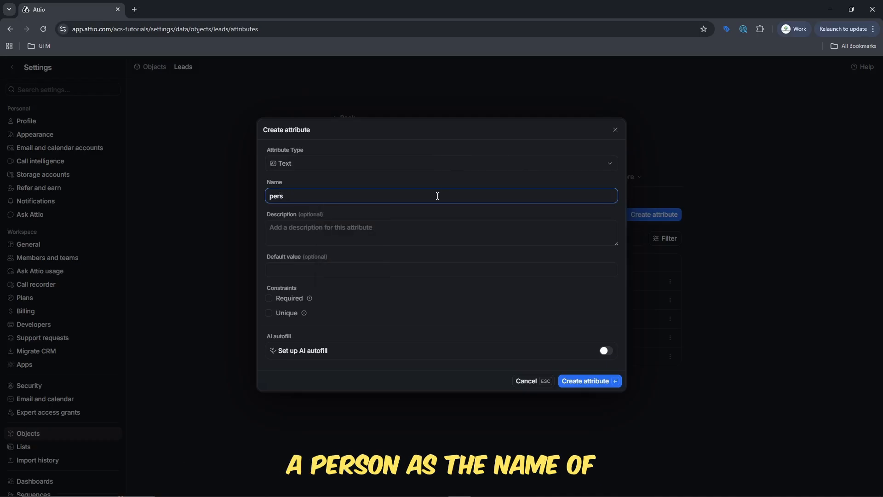
type("Person")
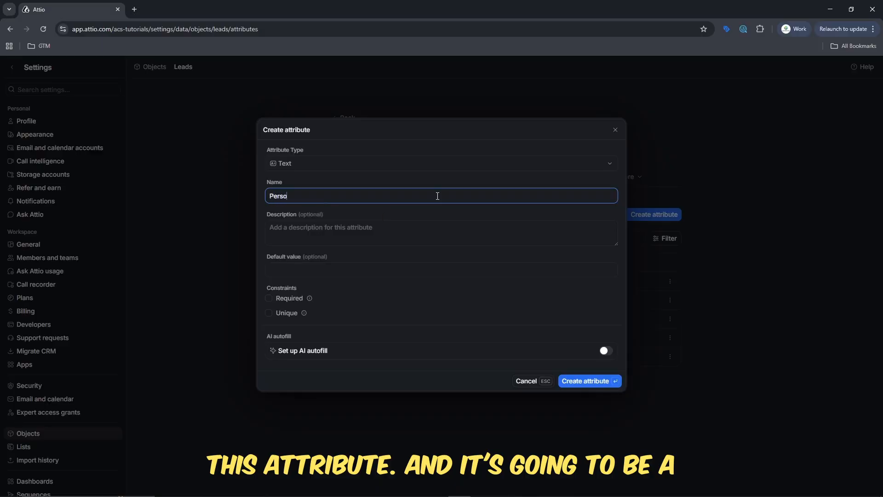
left_click(274, 302)
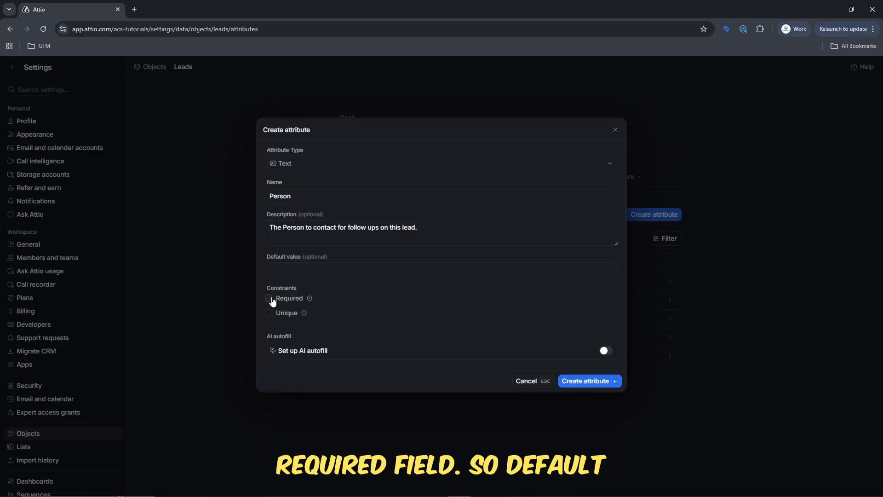
left_click(273, 298)
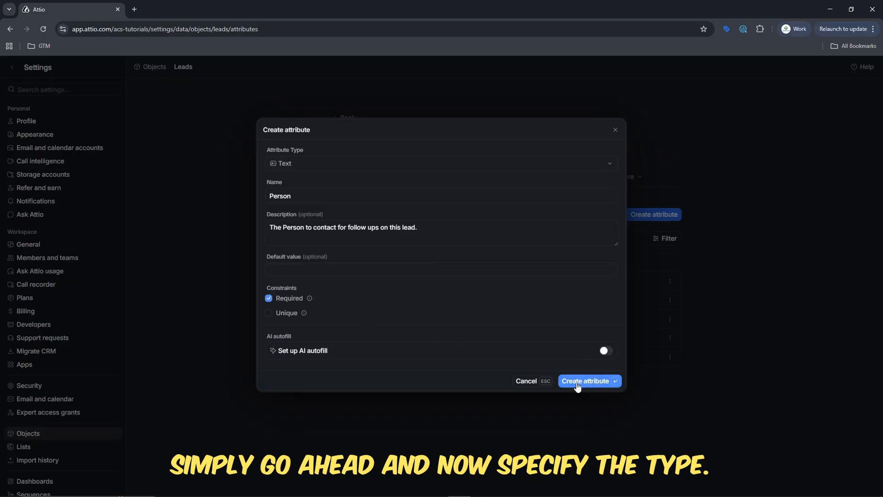
Make Person a many-to-one Relationship with People, named 'Leads' on the People side.
left_click(326, 165)
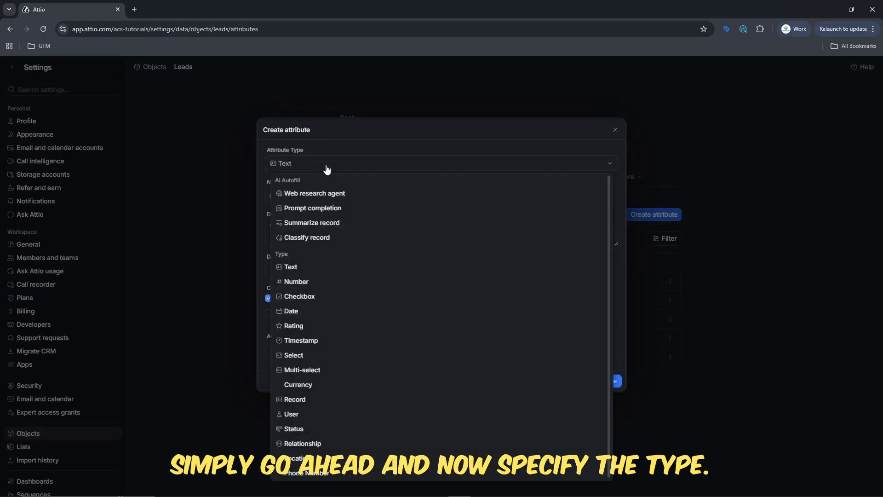
left_click(319, 442)
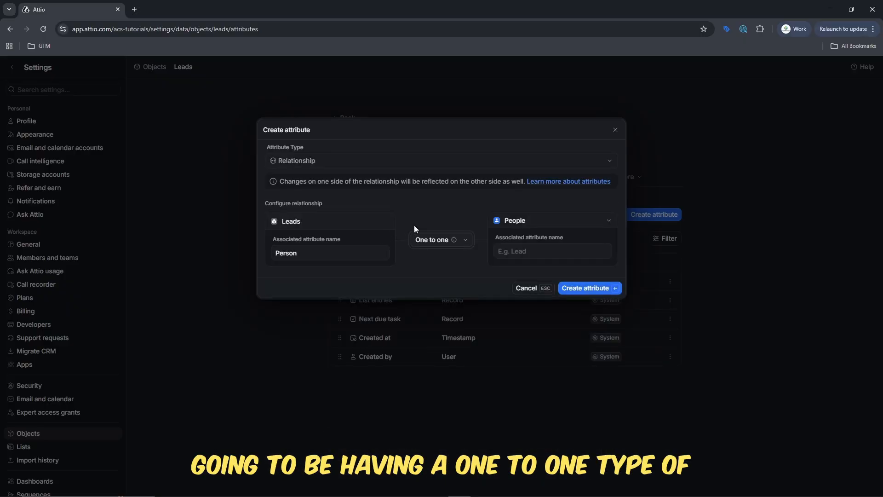
left_click(462, 241)
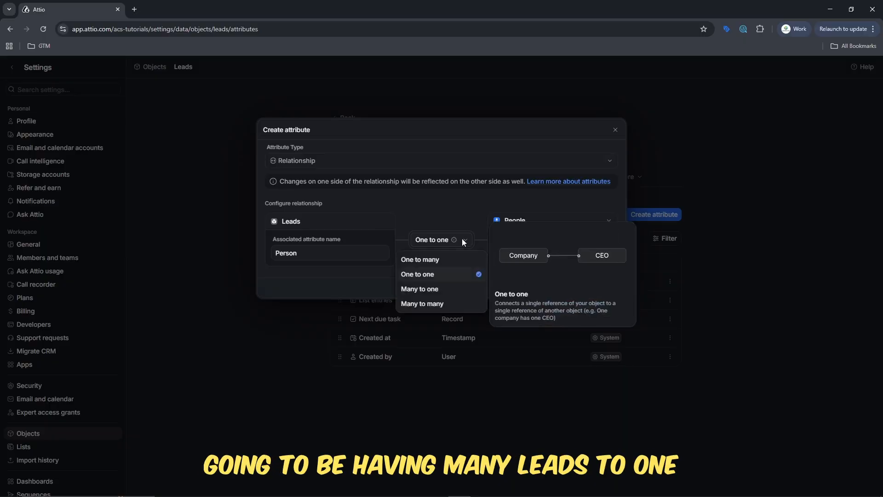
left_click(434, 288)
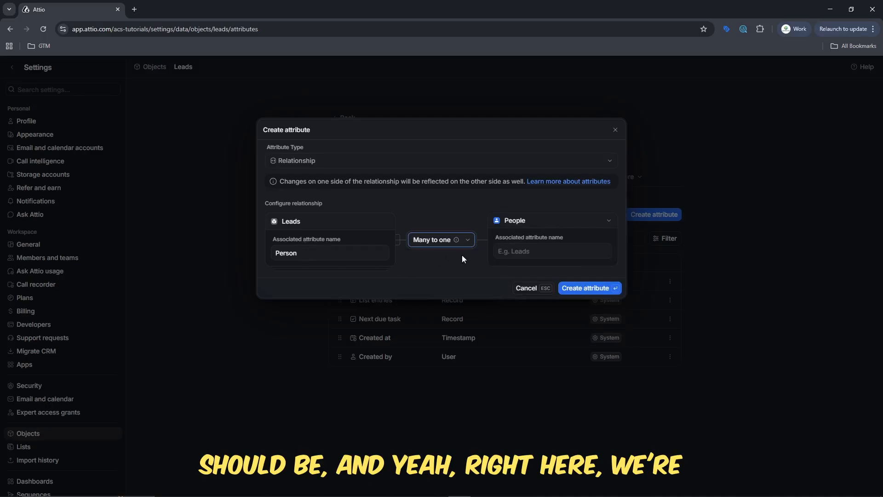
left_click(539, 247)
type("Leads")
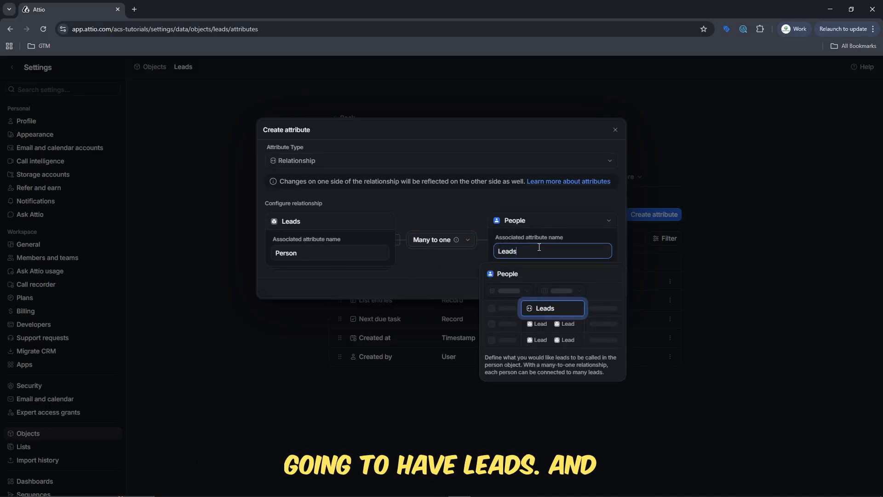
left_click(592, 271)
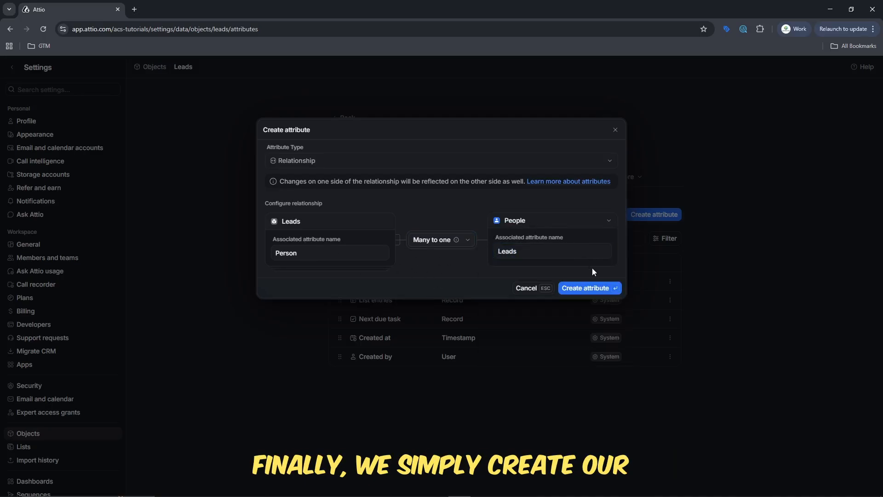
Save the Person relationship and start a new Status-type attribute on Leads.
left_click(593, 292)
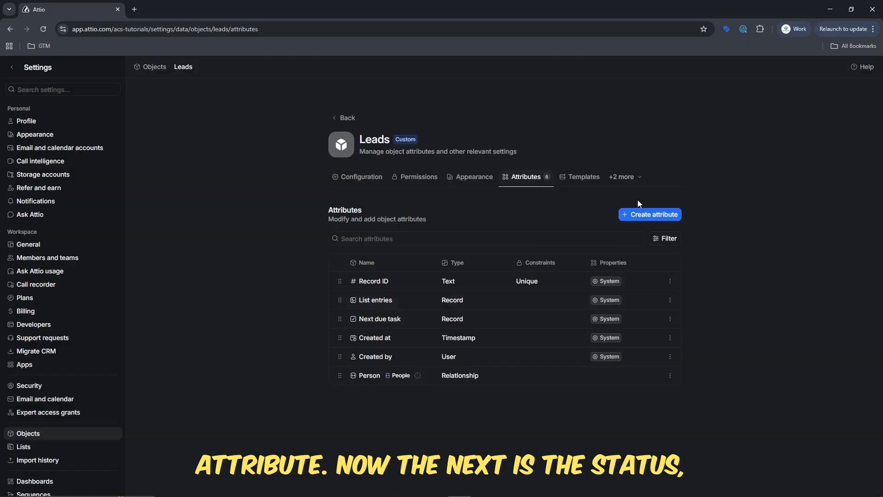
left_click(652, 214)
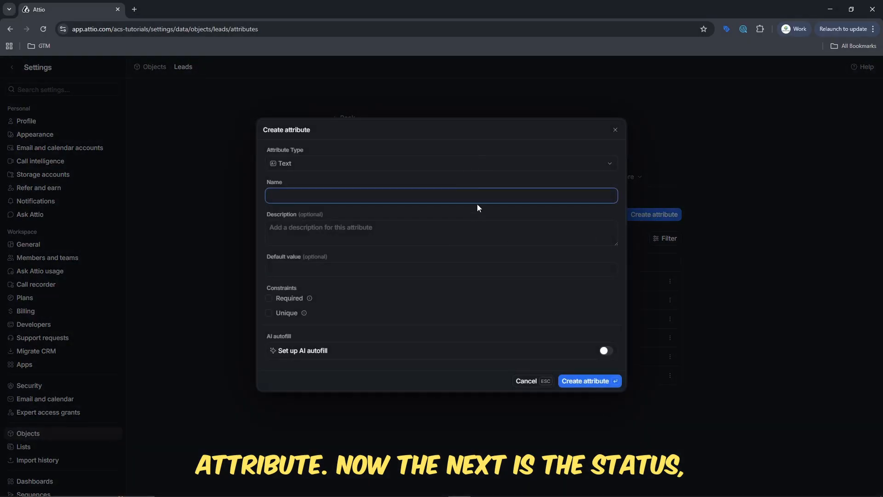
left_click(489, 194)
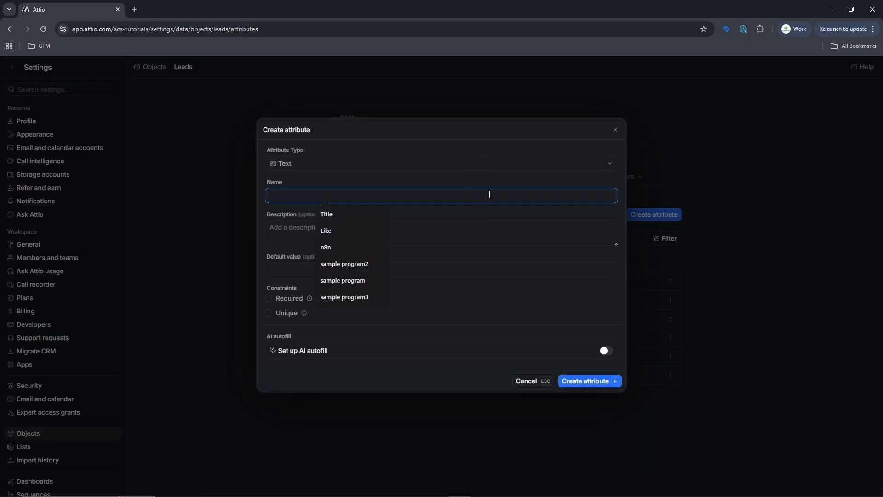
left_click(500, 166)
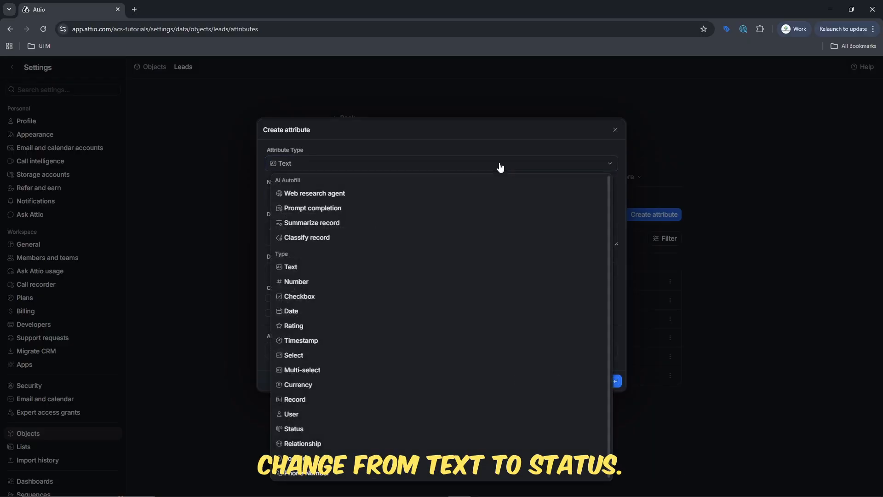
left_click(368, 429)
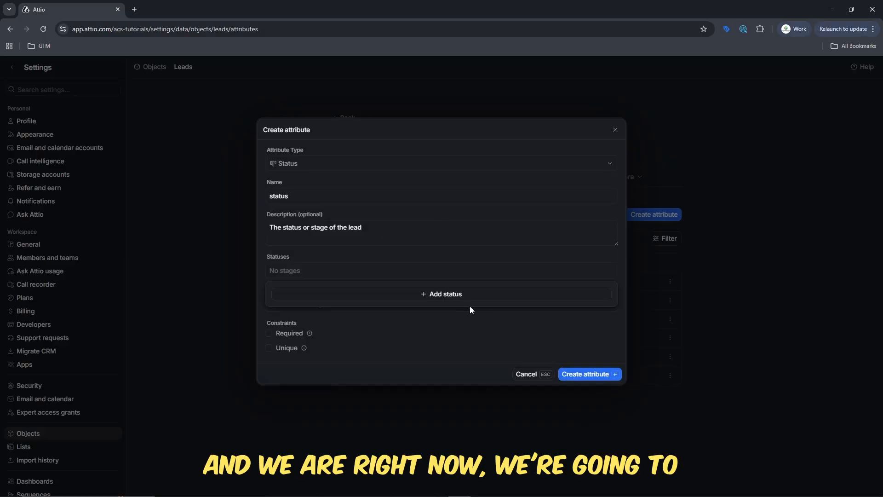
Add status stages Open, Contacted, Qualified and Unqualified.
left_click(471, 298)
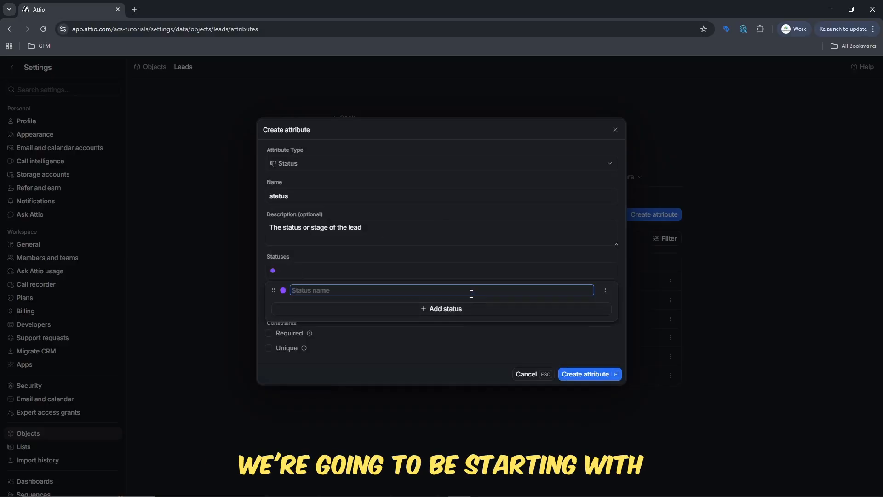
type("Open")
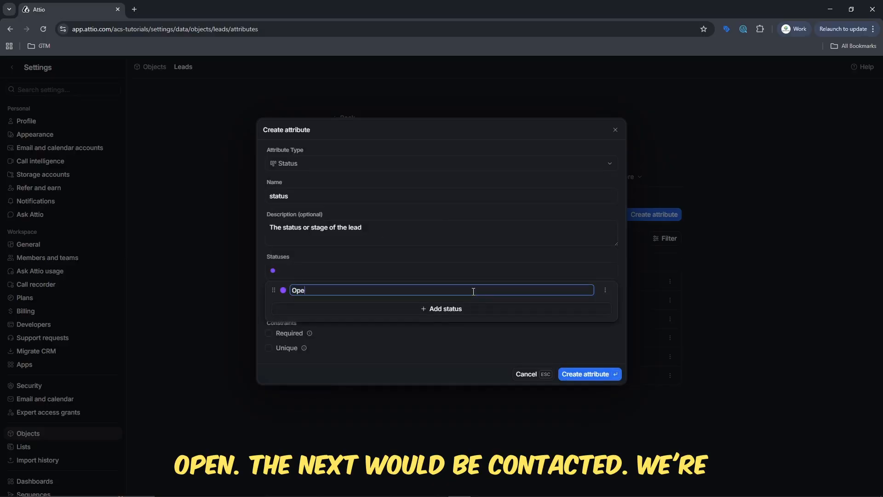
key("Return")
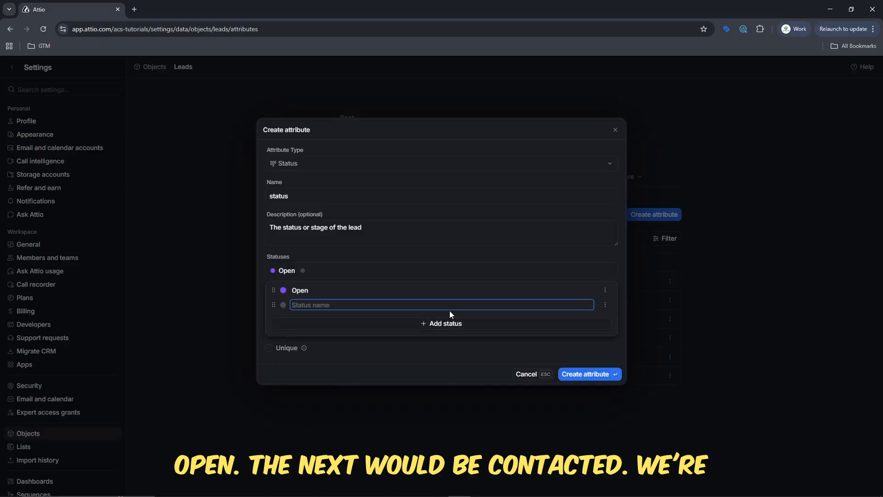
type("Contacted")
key("Return")
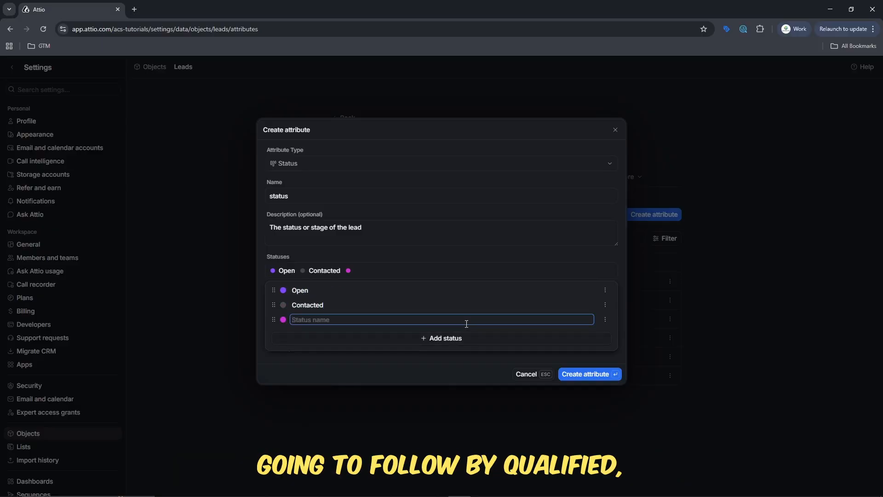
type("Qualified")
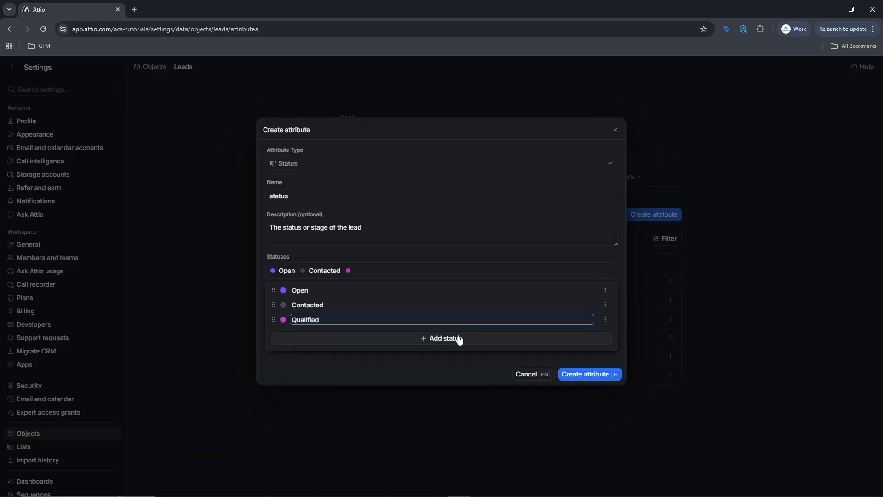
key("Return")
type("Unqualified")
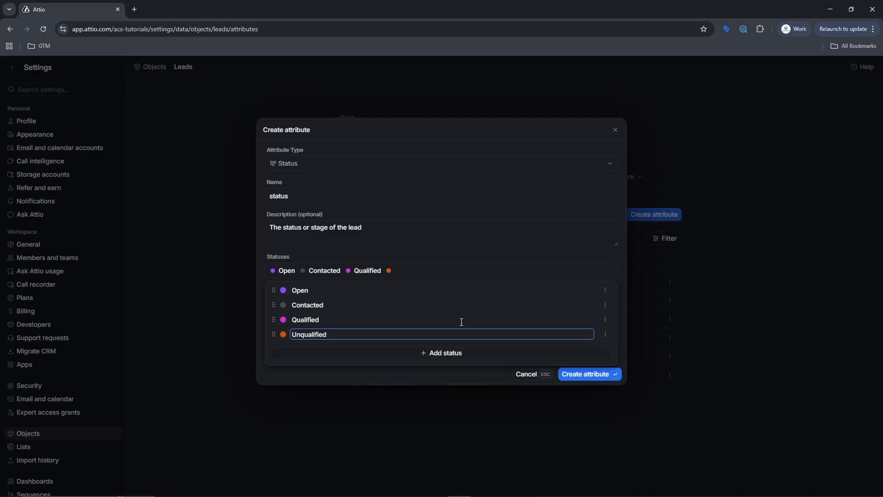
Add the remaining status stages Converted and Lost.
left_click(461, 357)
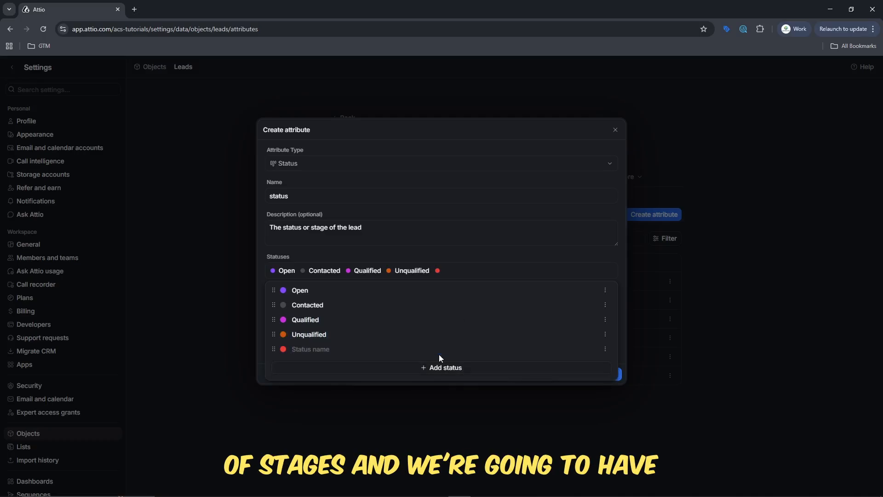
type("Converted")
left_click(462, 362)
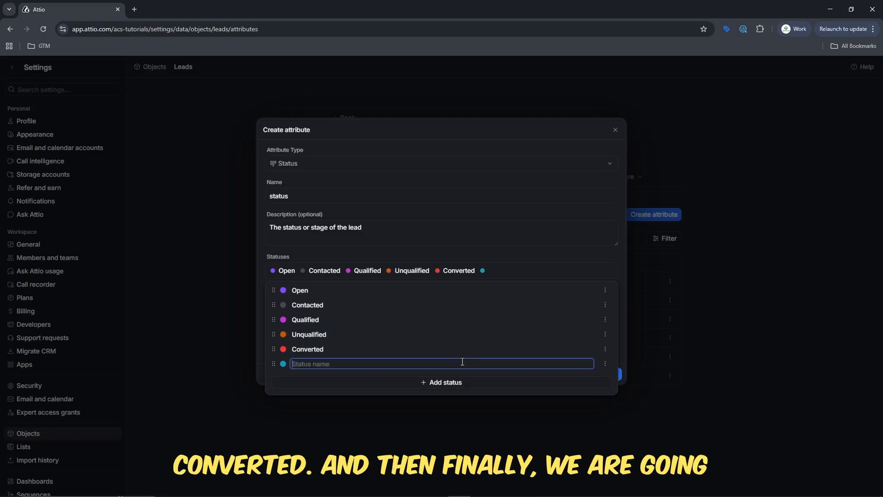
type("Lost")
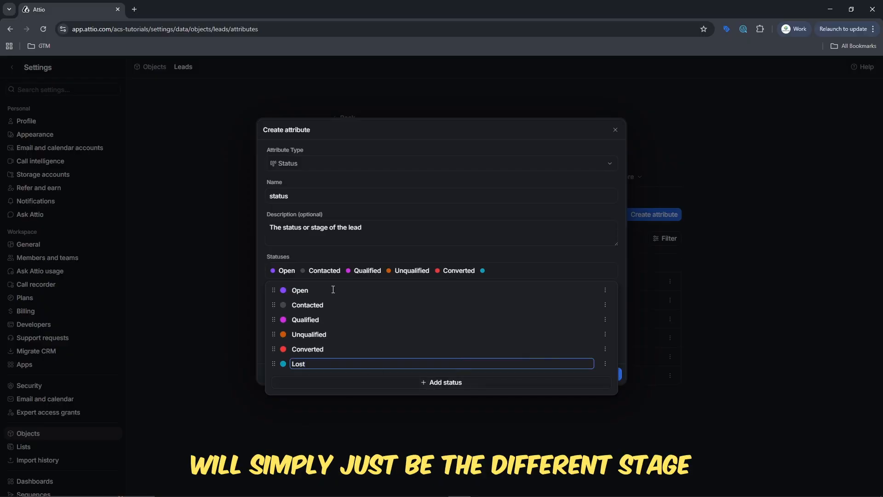
left_click(524, 250)
left_click(516, 270)
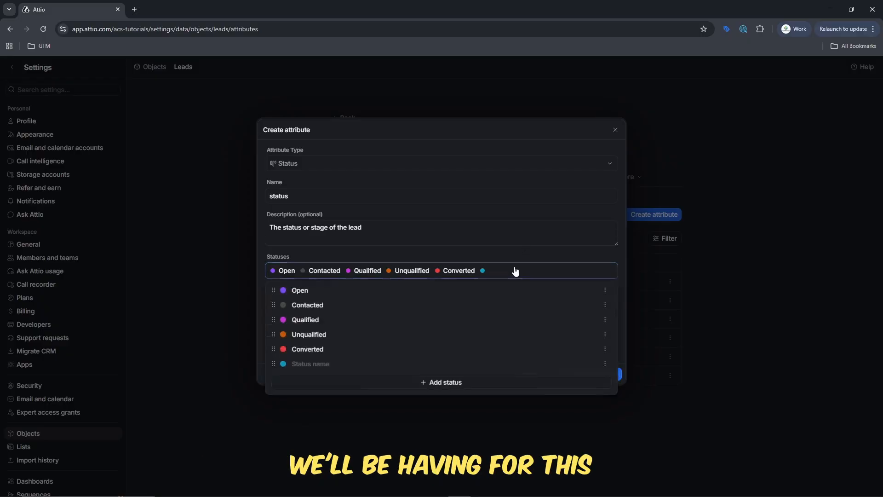
left_click(401, 363)
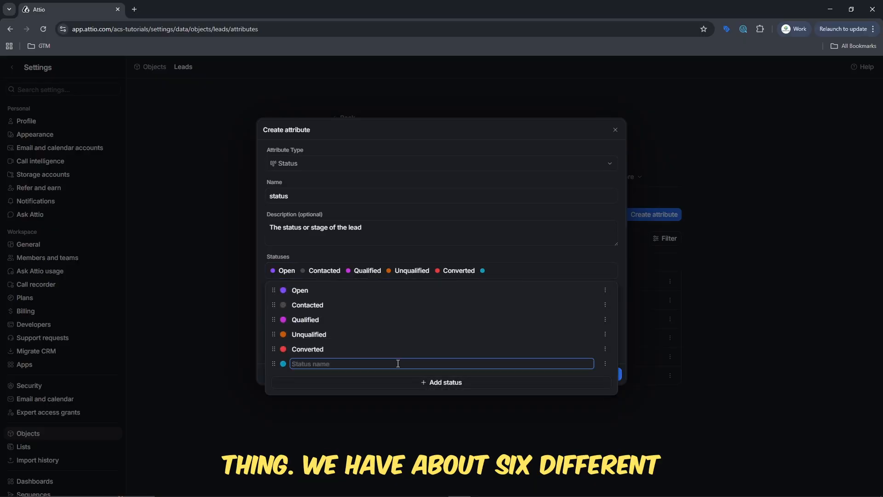
type("Lost")
key("Return")
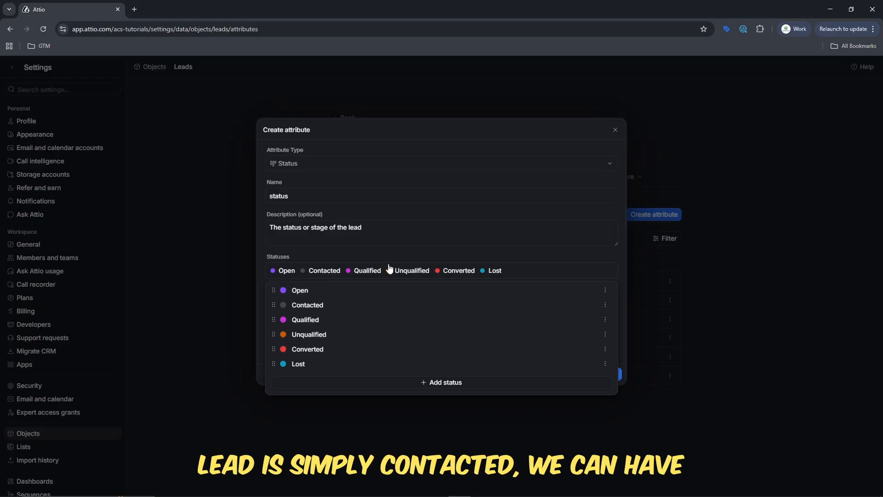
Mark the status attribute required with default stage Open, and create it.
left_click(354, 274)
left_click(354, 274)
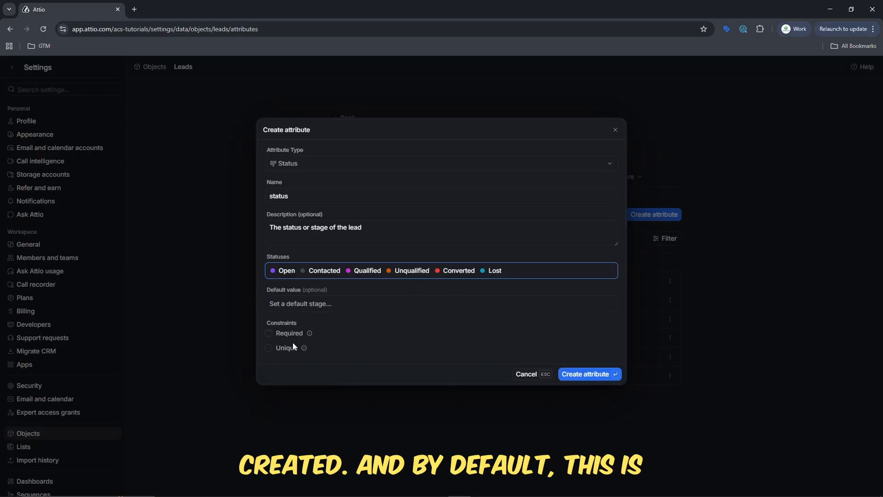
left_click(284, 331)
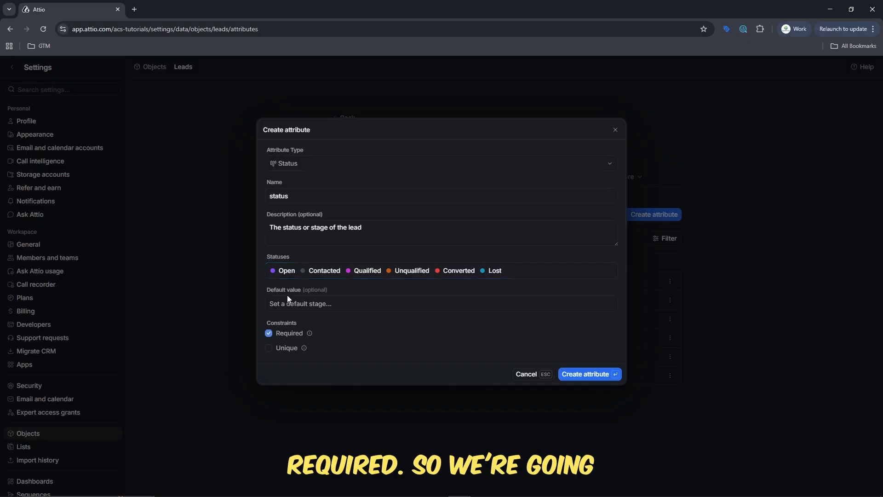
left_click(325, 305)
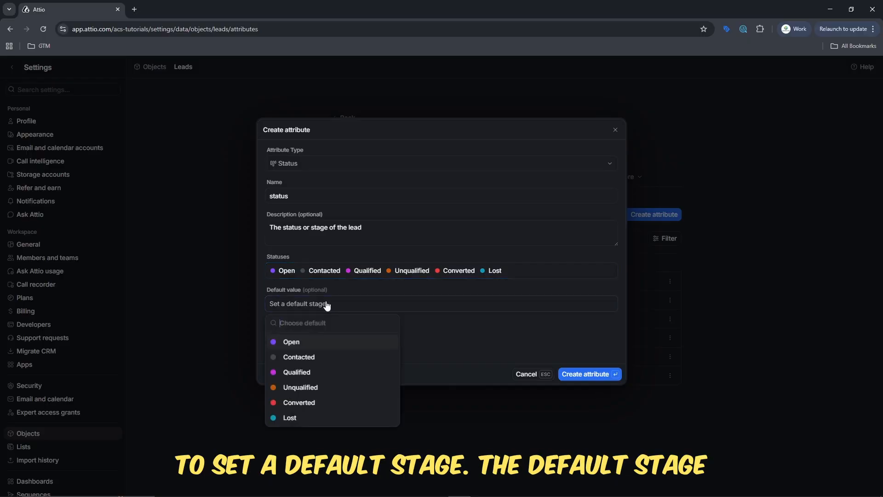
left_click(317, 350)
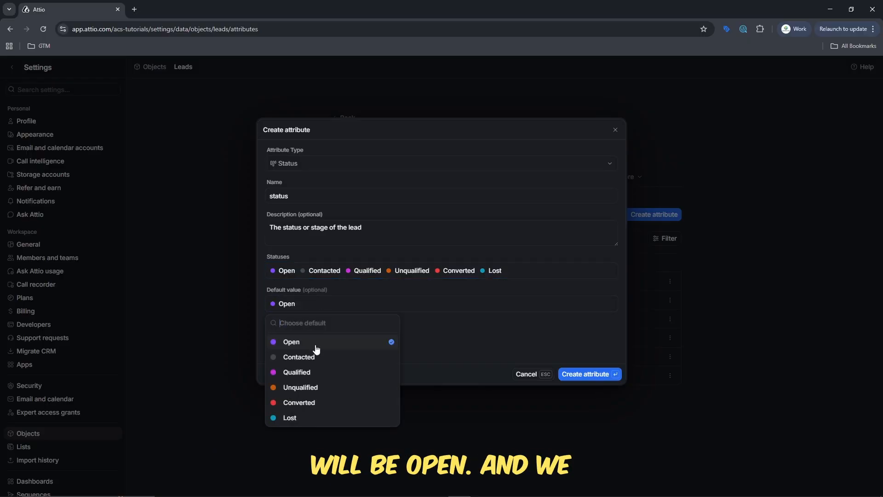
left_click(575, 375)
left_click(576, 375)
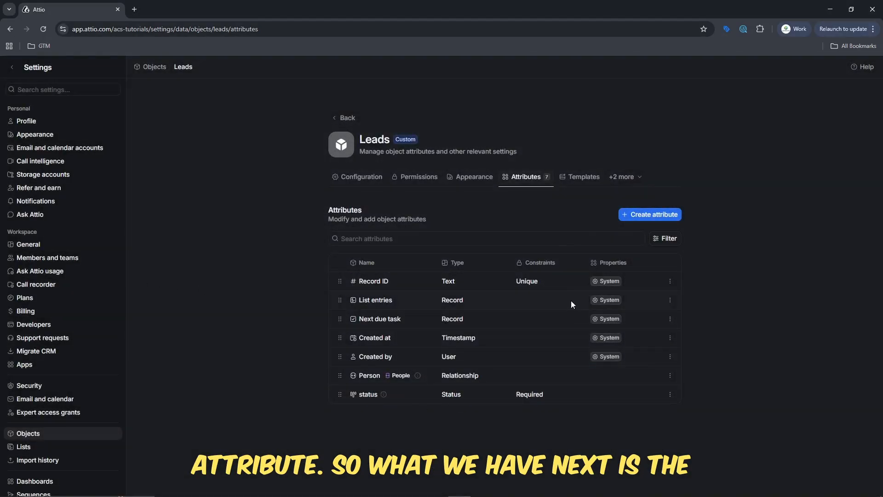
Add an 'Updated at' Timestamp attribute described as the time it was recently updated.
left_click(662, 216)
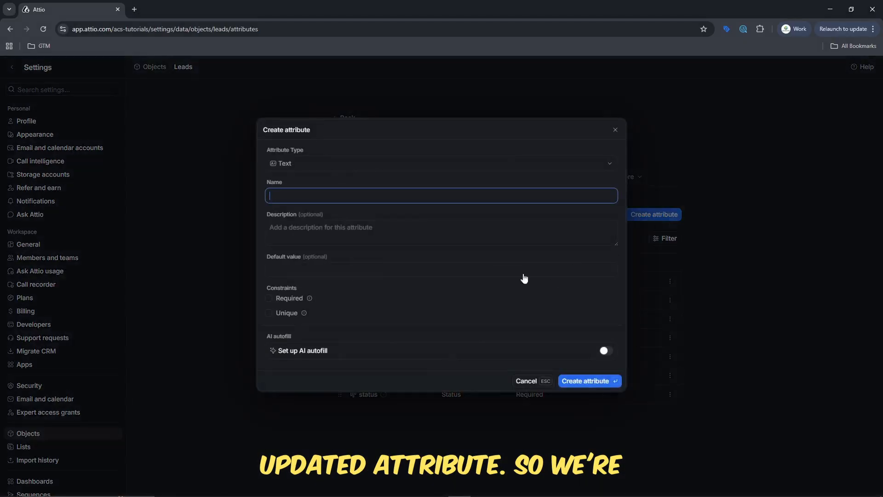
type("Up")
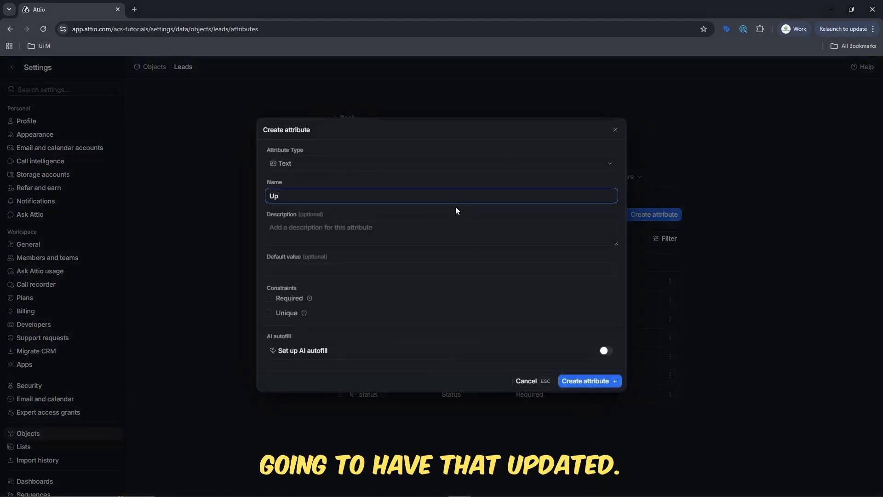
type("sated at")
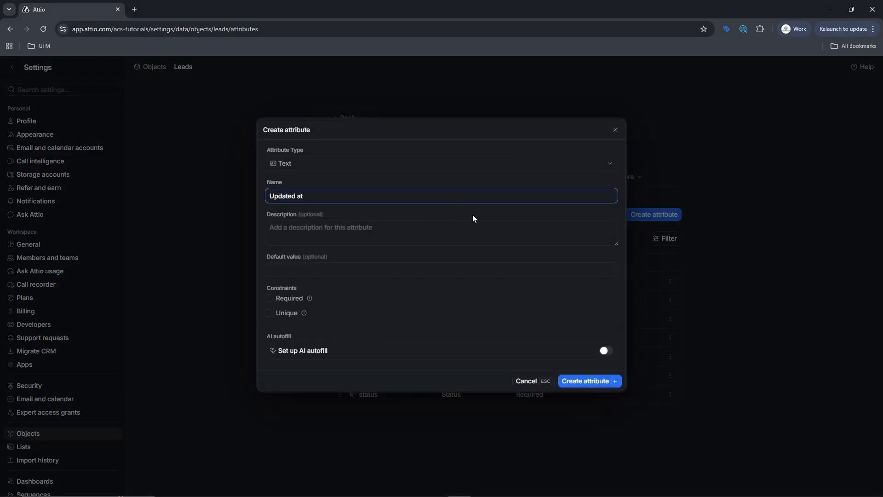
left_click(494, 165)
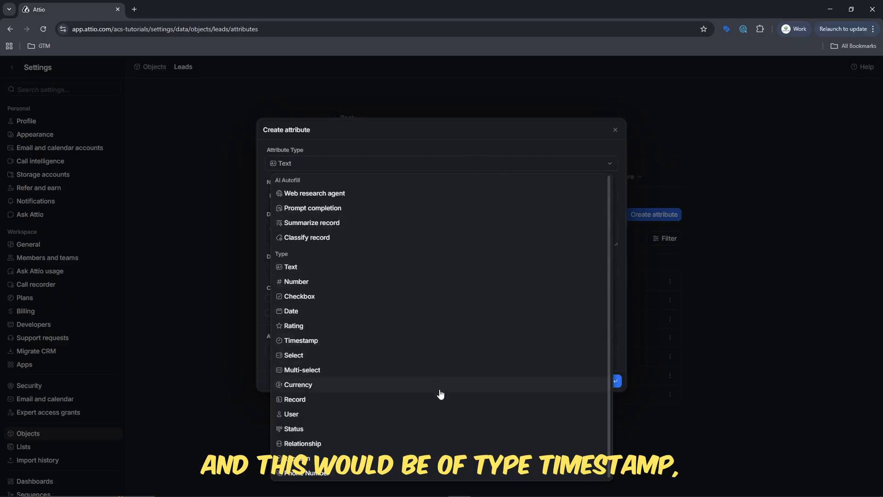
left_click(427, 343)
left_click(285, 200)
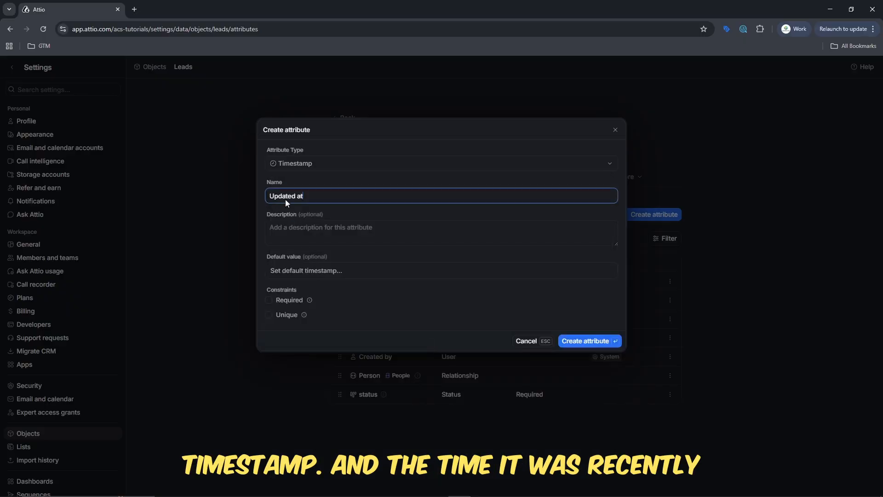
left_click(298, 237)
type("The tim")
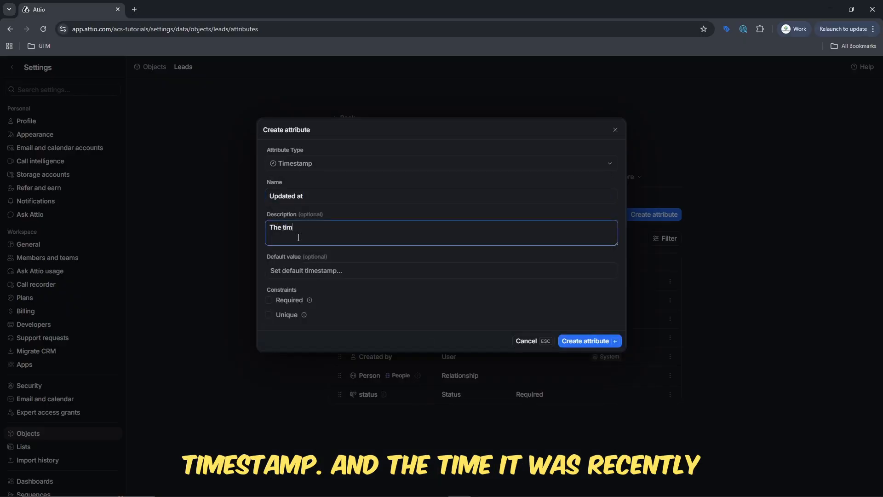
type("e isis recently updated")
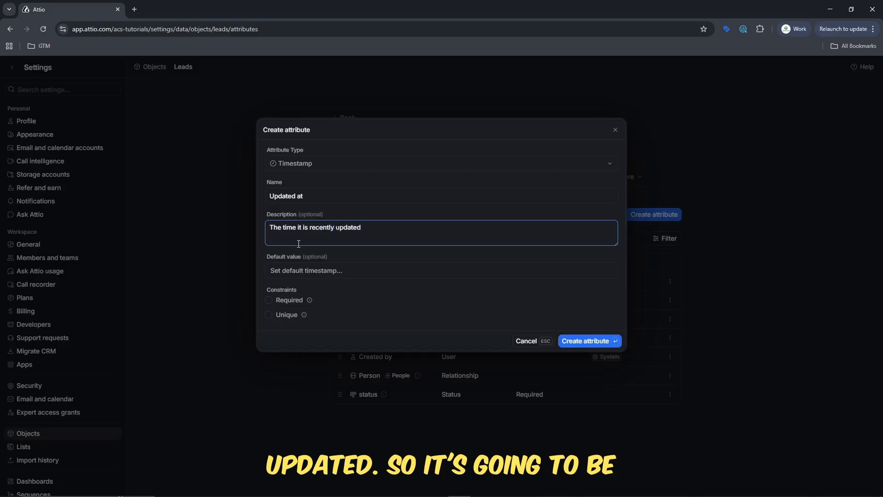
left_click(272, 310)
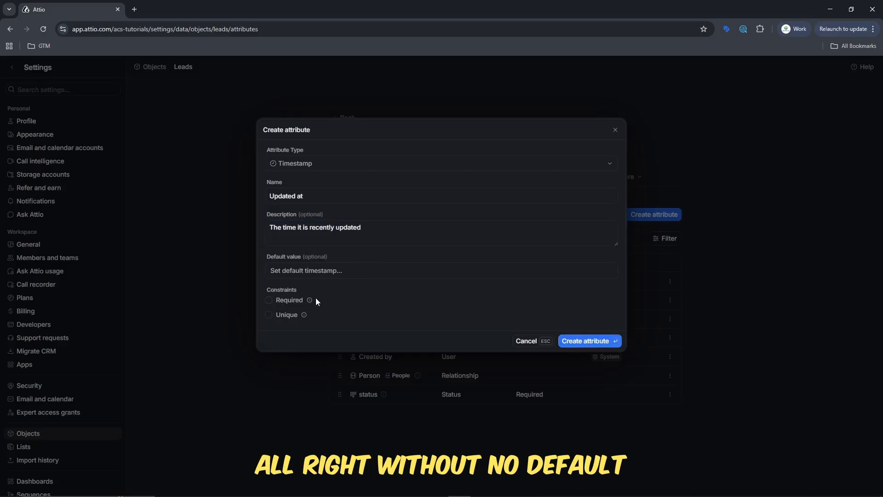
left_click(591, 342)
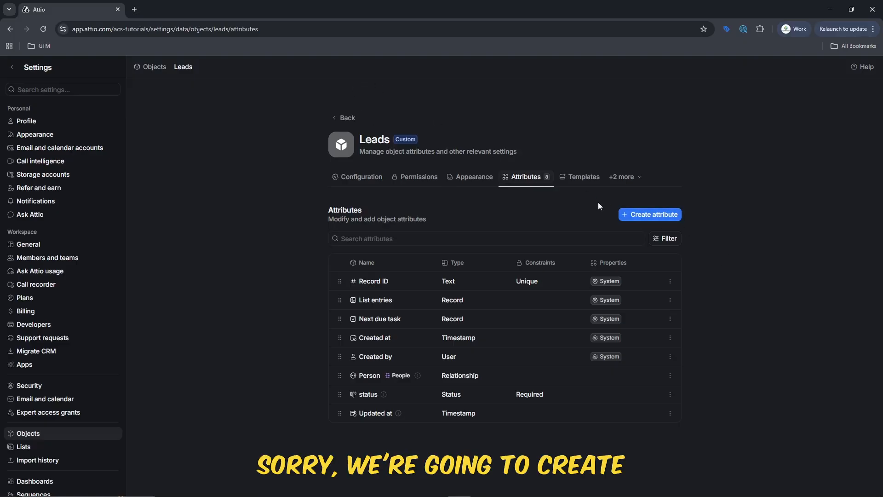
Start an 'isConverted' Select attribute with options True and False.
left_click(655, 215)
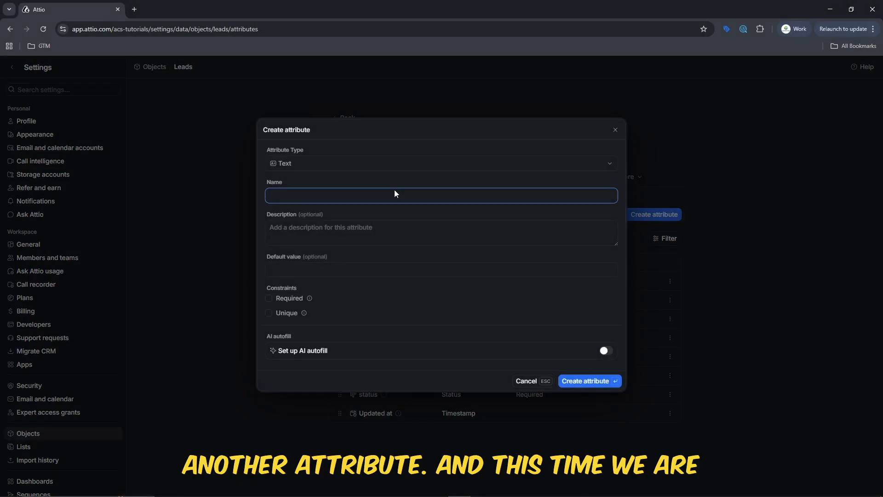
type("is")
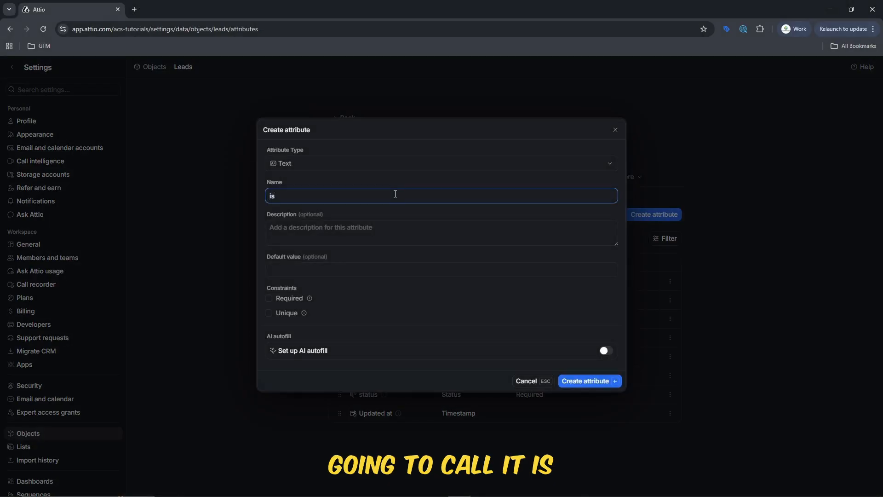
type("Converted")
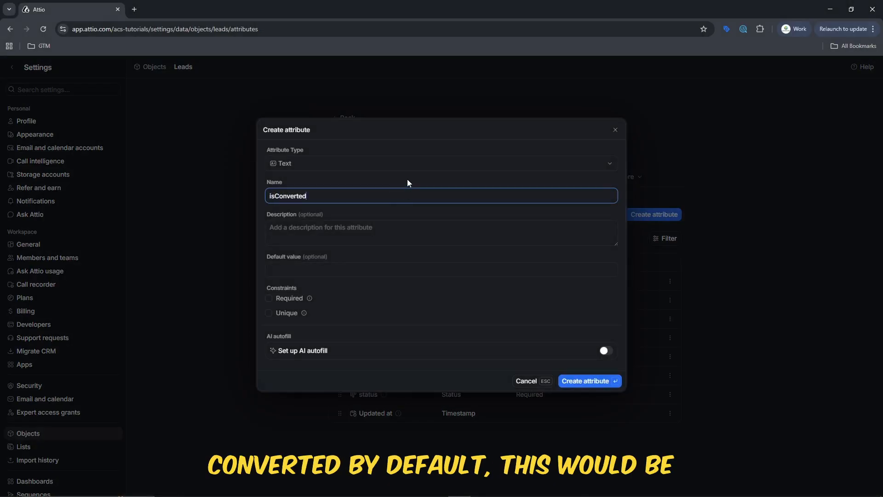
key("shift+Tab")
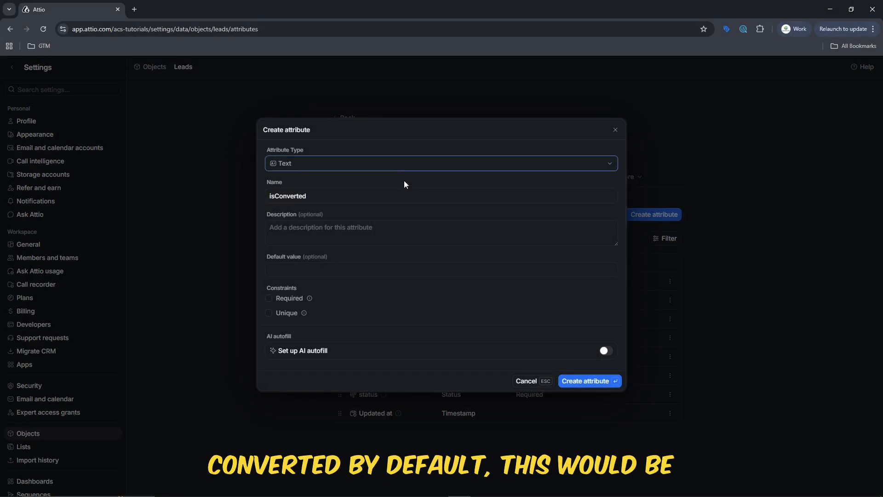
left_click(422, 165)
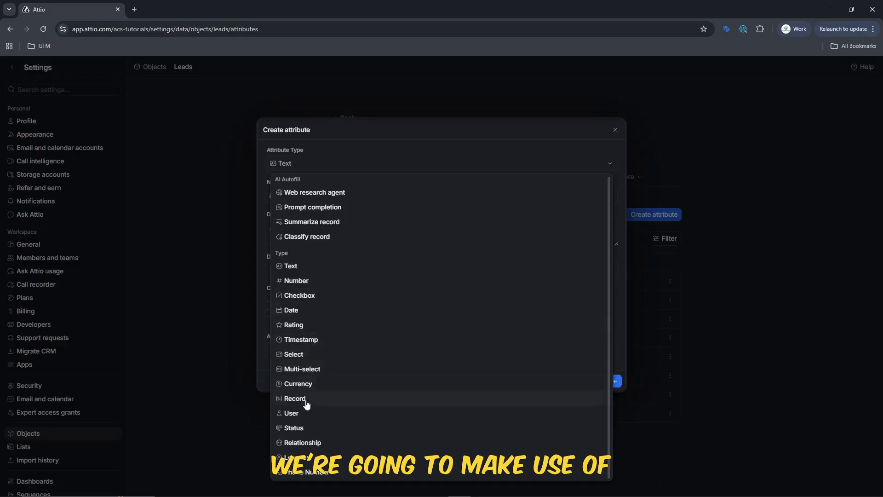
left_click(298, 355)
left_click(429, 270)
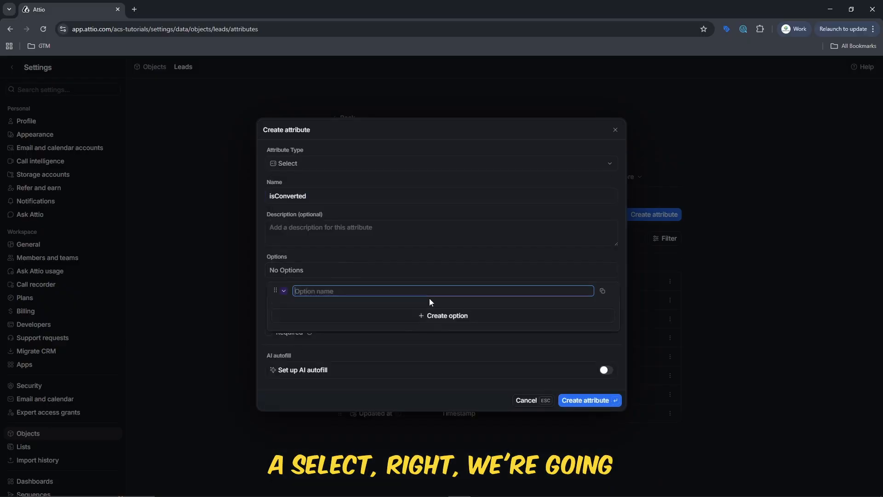
type("True")
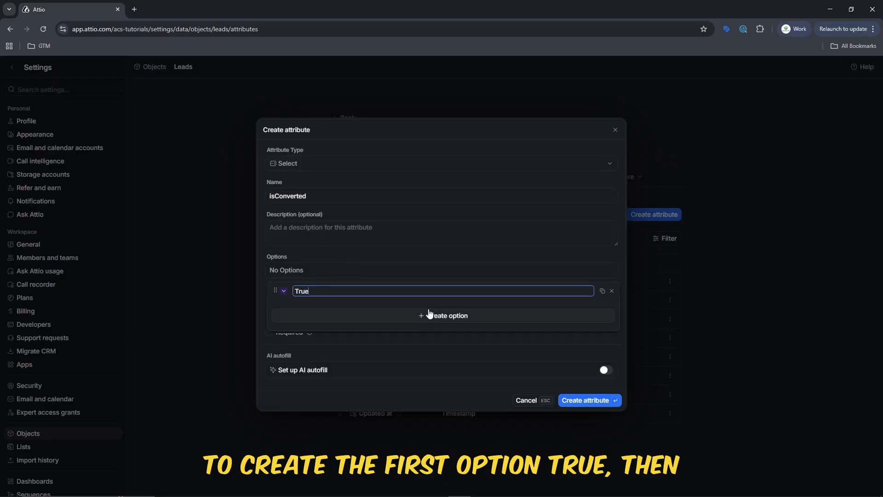
left_click(429, 314)
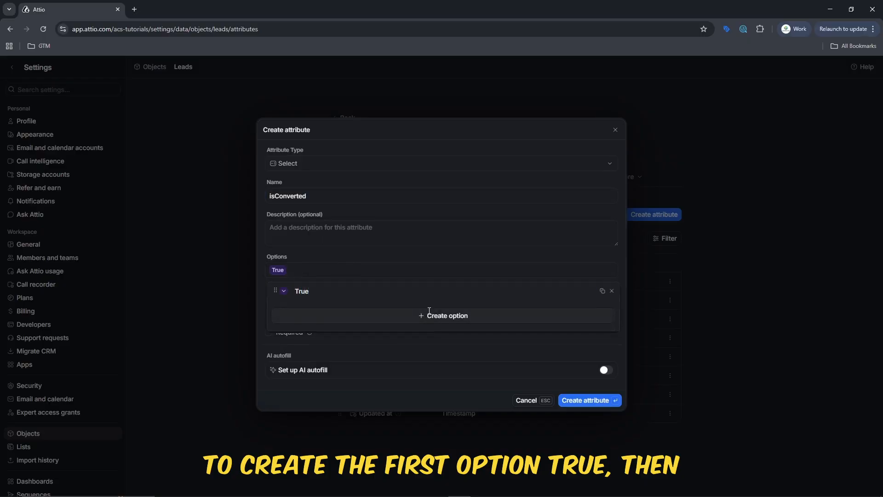
type("False")
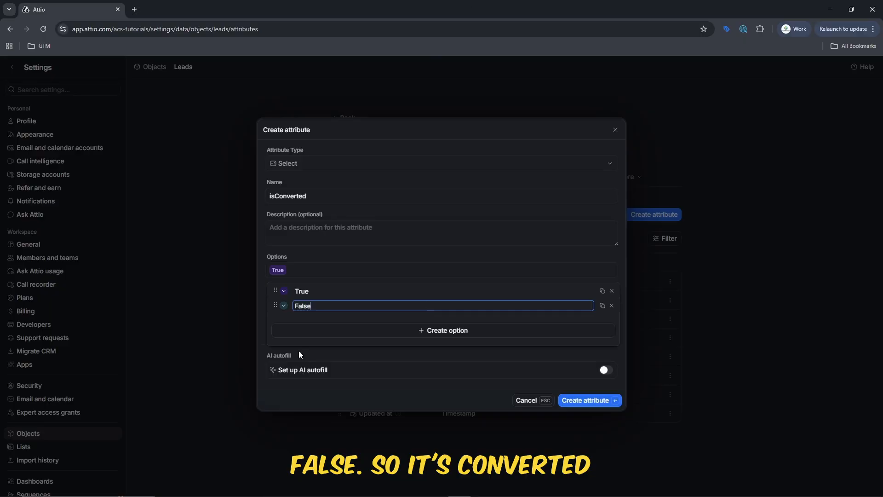
left_click(405, 279)
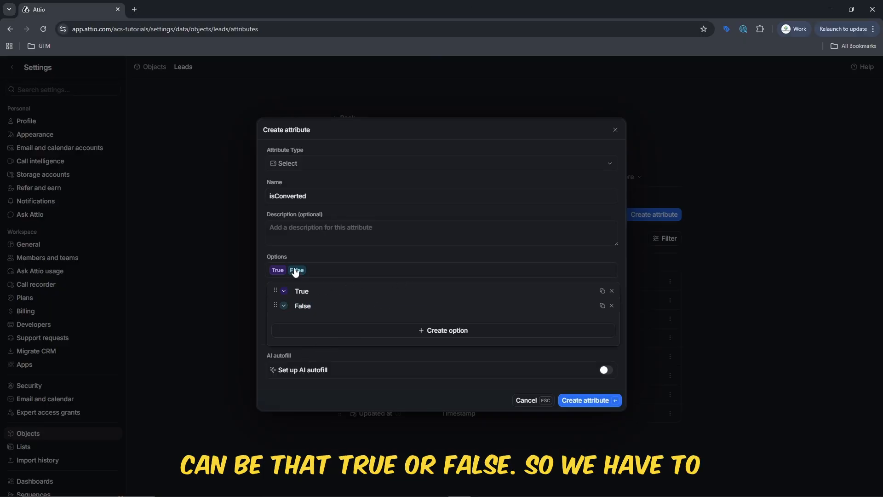
Set its default to False, rename it to 'Converted', and mark it required.
left_click(343, 360)
left_click(368, 303)
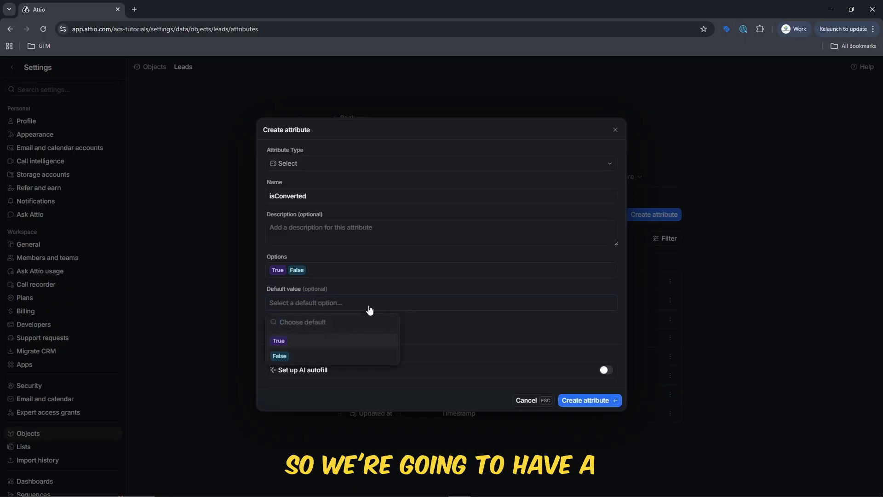
left_click(337, 358)
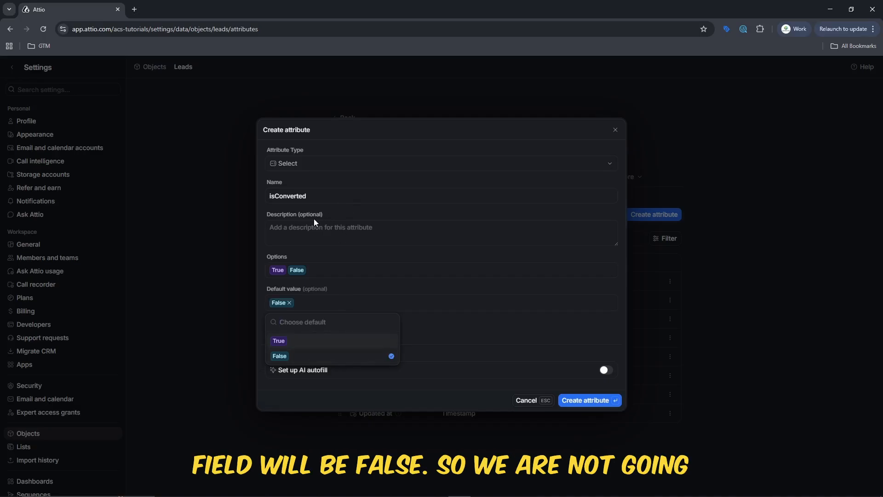
left_click(281, 197)
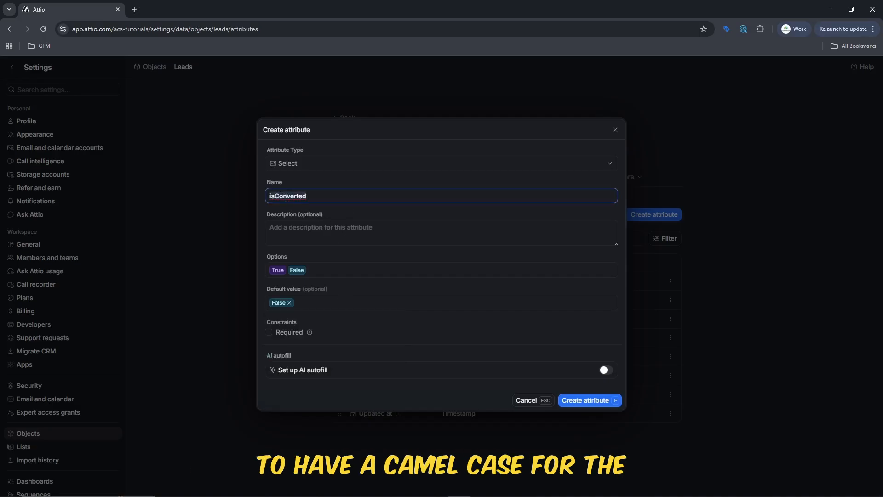
left_click(288, 200)
double_click(289, 197)
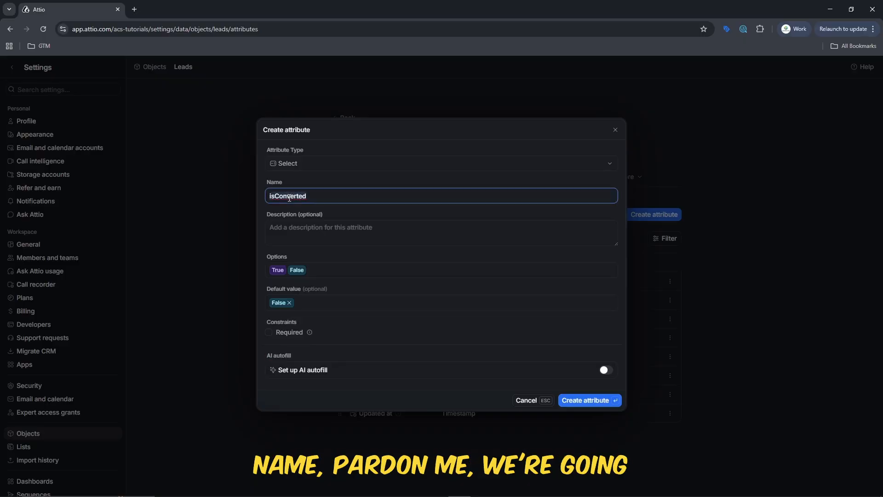
type("Is")
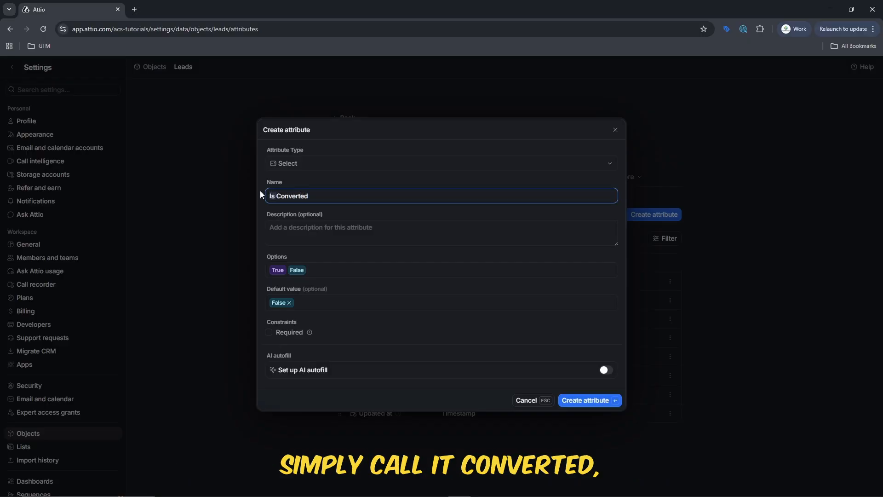
key("BackSpace")
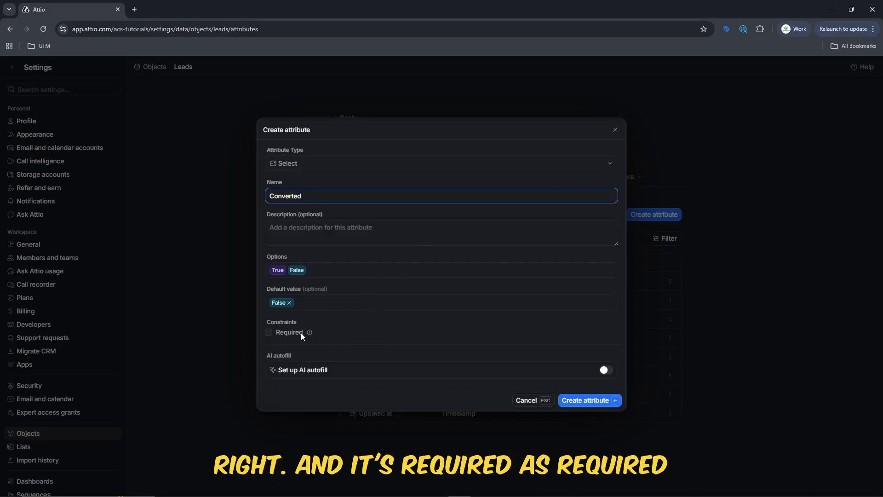
left_click(269, 332)
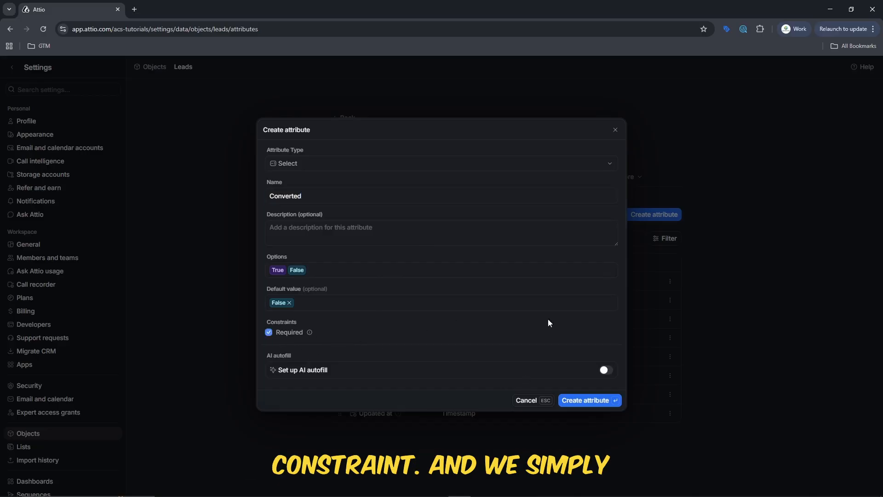
Save the Converted attribute, then add a 'Converted At' Timestamp attribute.
left_click(587, 400)
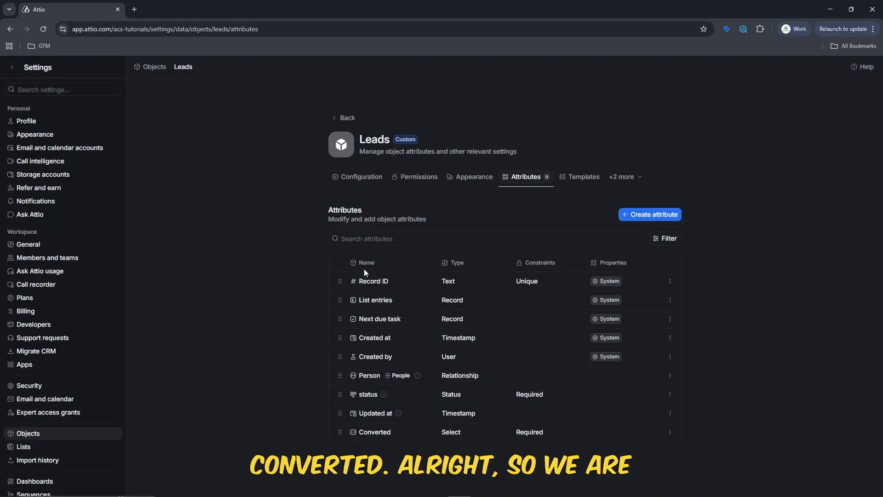
left_click(651, 215)
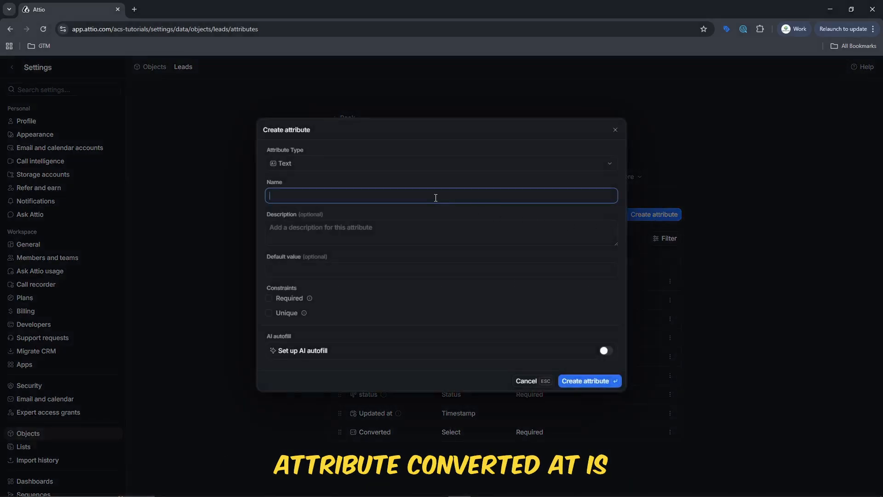
type("Converted At")
left_click(355, 166)
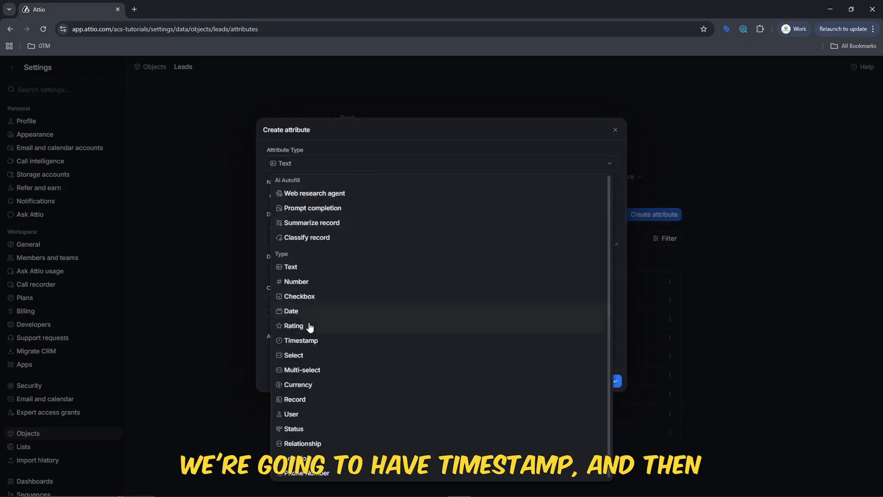
left_click(305, 340)
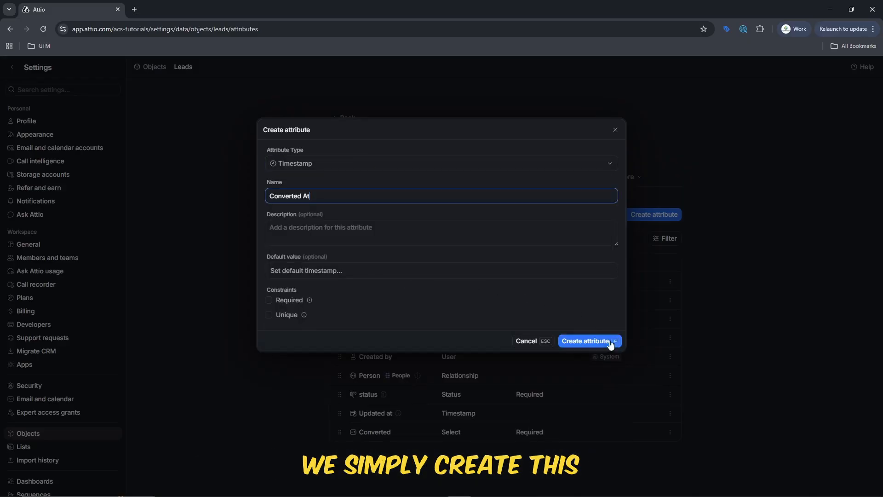
left_click(590, 343)
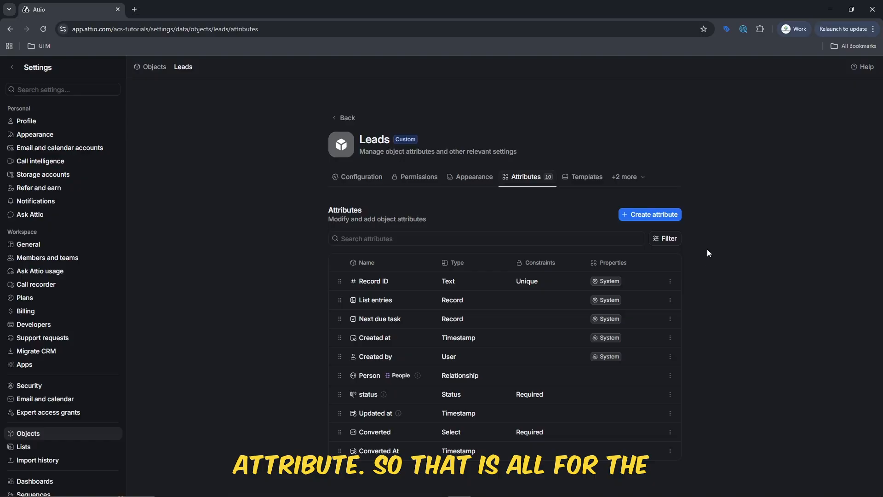
From Home, ask the AI assistant to create a lead using a randomly selected person.
left_click(13, 70)
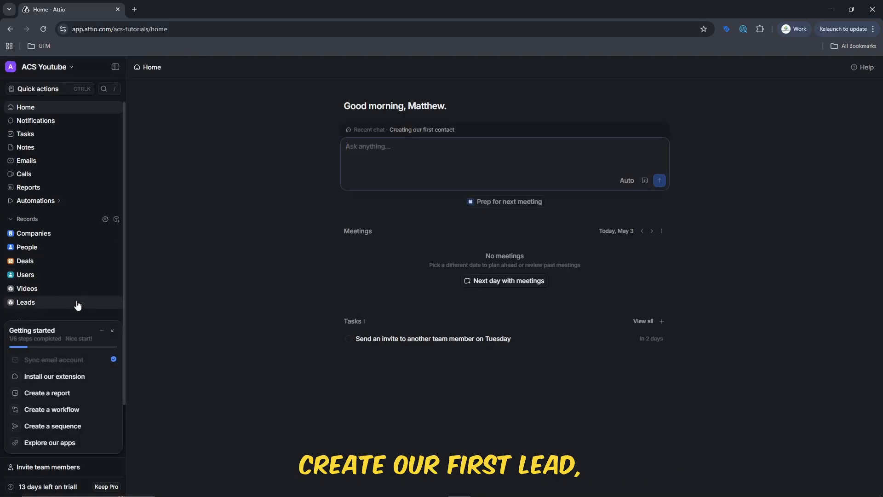
left_click(395, 153)
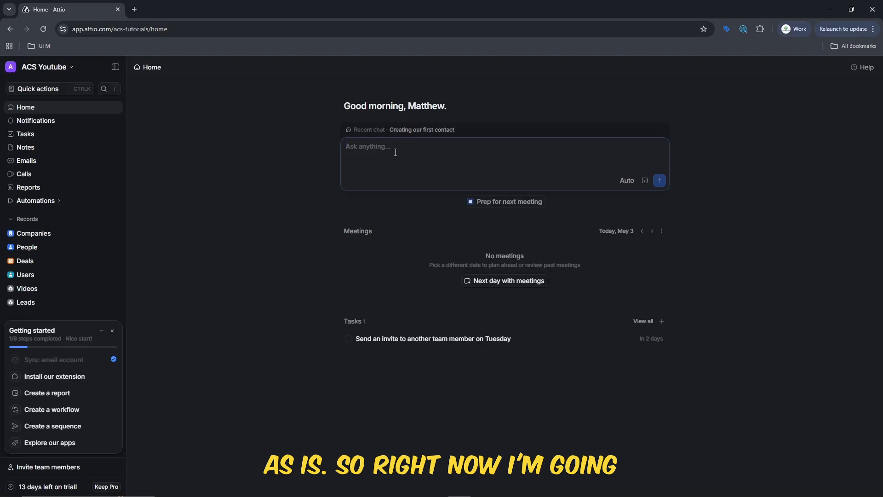
type("Help")
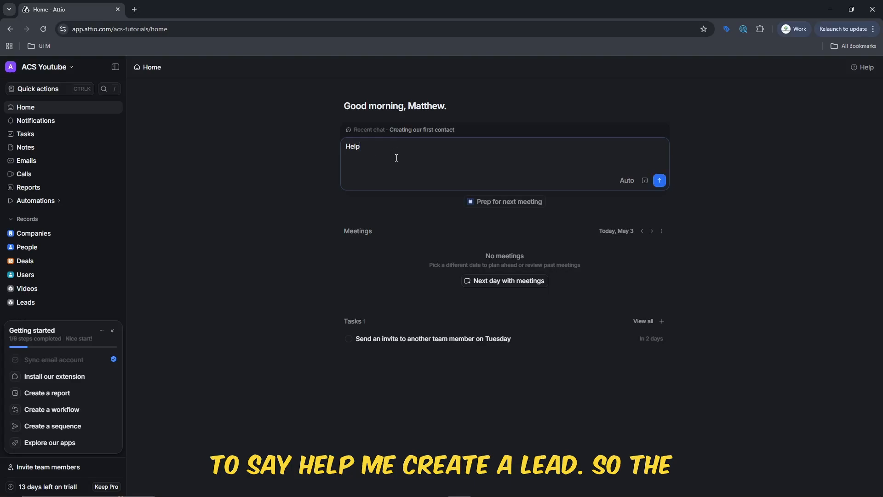
type(" me create a lead for the workspace  use a person selected at random to create this lead.")
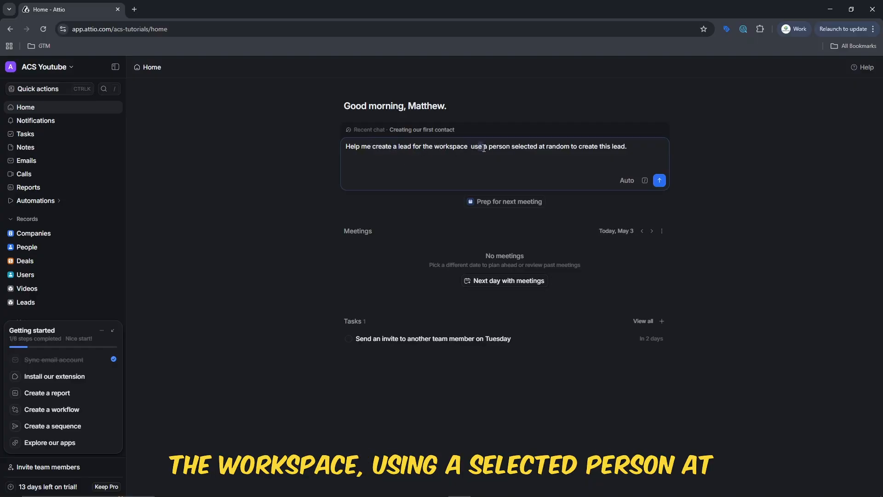
key("BackSpace")
type("ing")
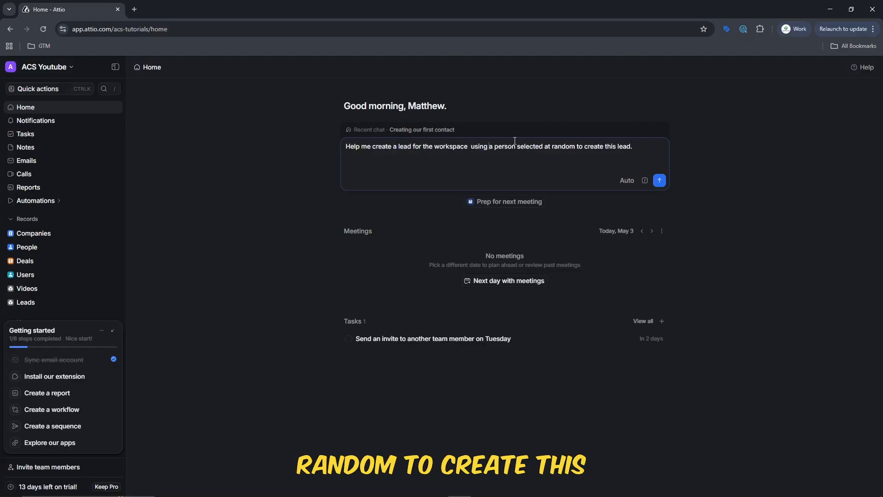
left_click(658, 183)
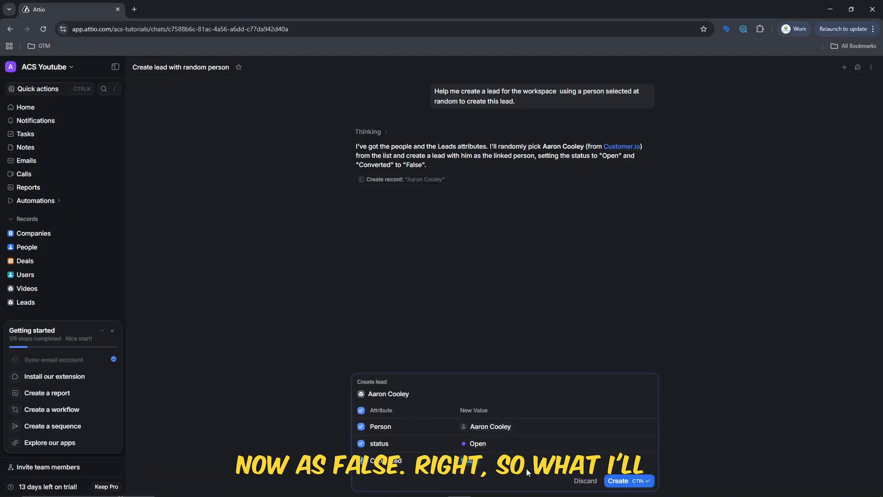
Confirm the assistant's proposed lead with status Open and Converted False.
left_click(617, 481)
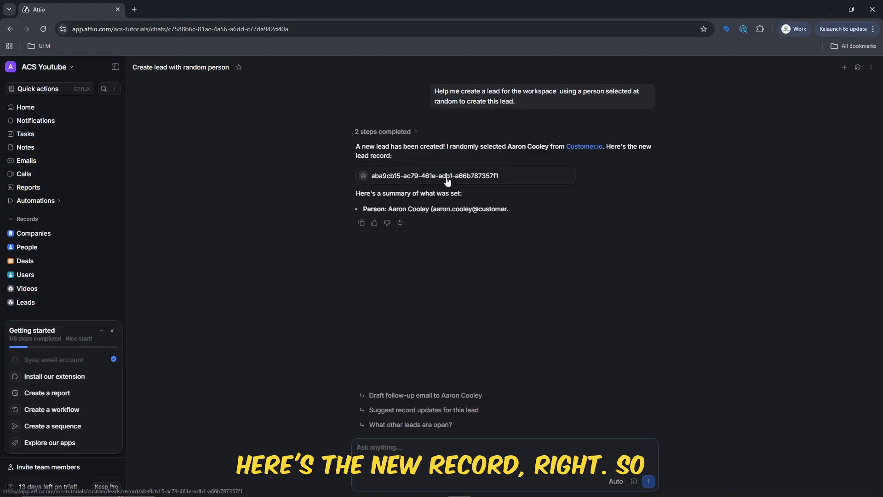
Open the newly created lead record, then go to the Leads records page.
left_click(446, 176)
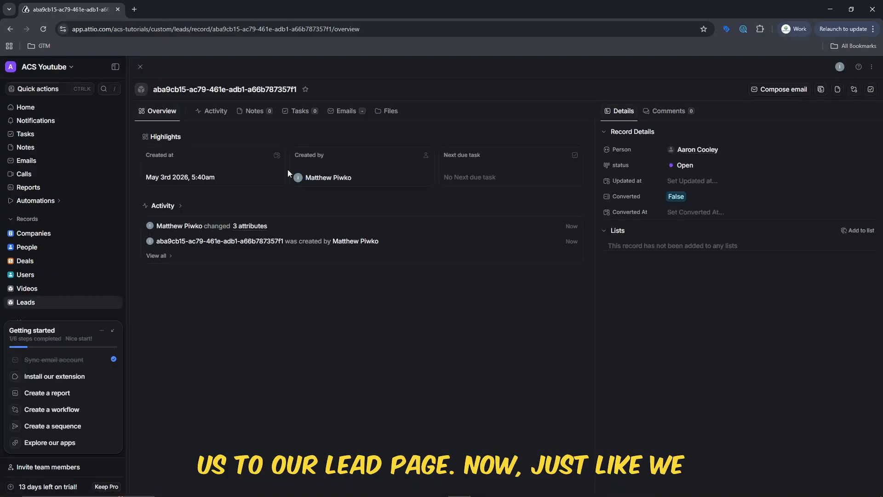
left_click(28, 302)
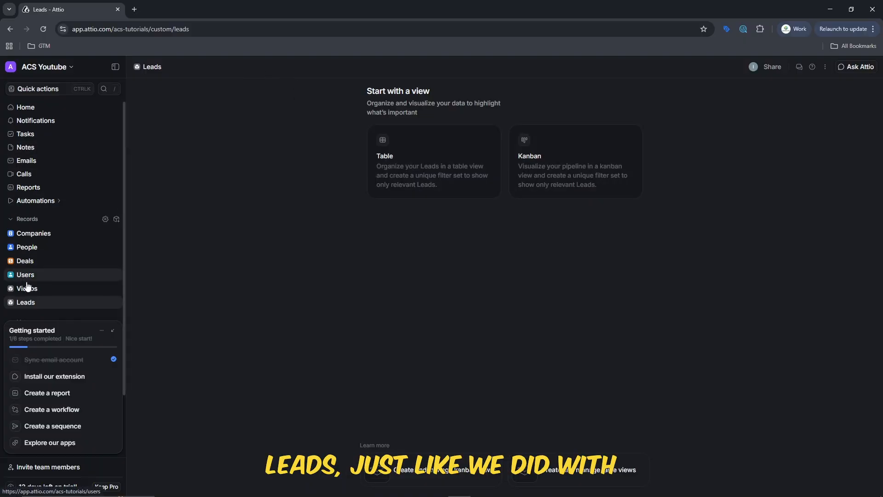
Create a new table view of Leads.
left_click(424, 175)
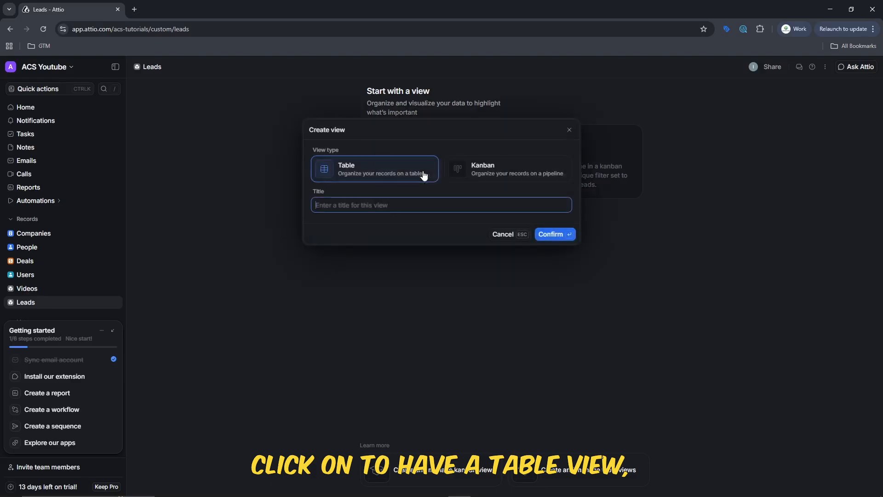
type("Leads")
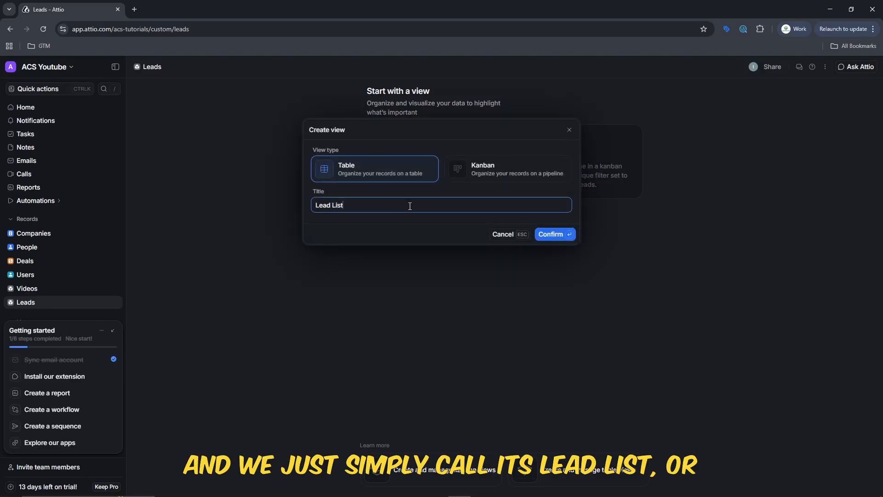
left_click(549, 234)
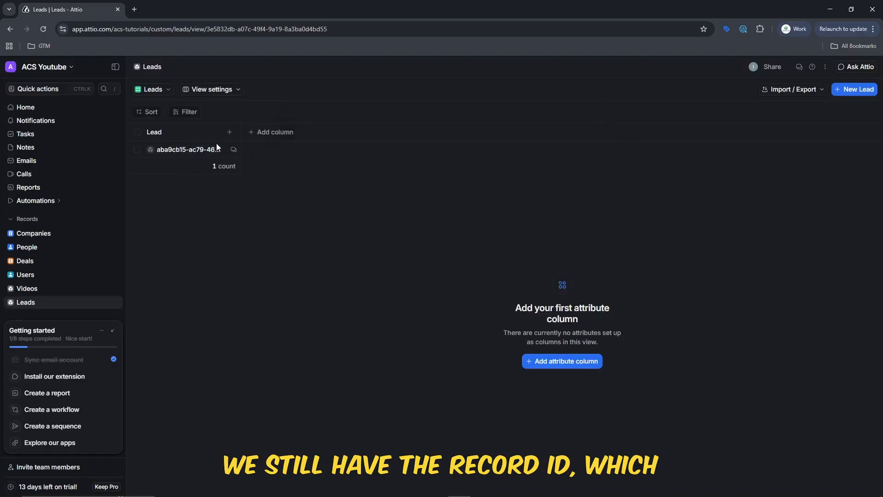
Add Created at, status and the linked Person's Name > Full as table columns.
mouse_move(222, 148)
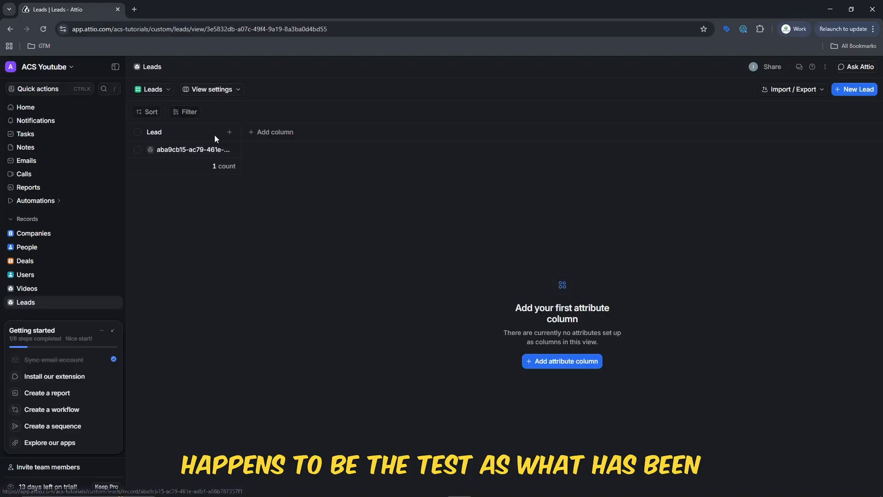
left_click(256, 138)
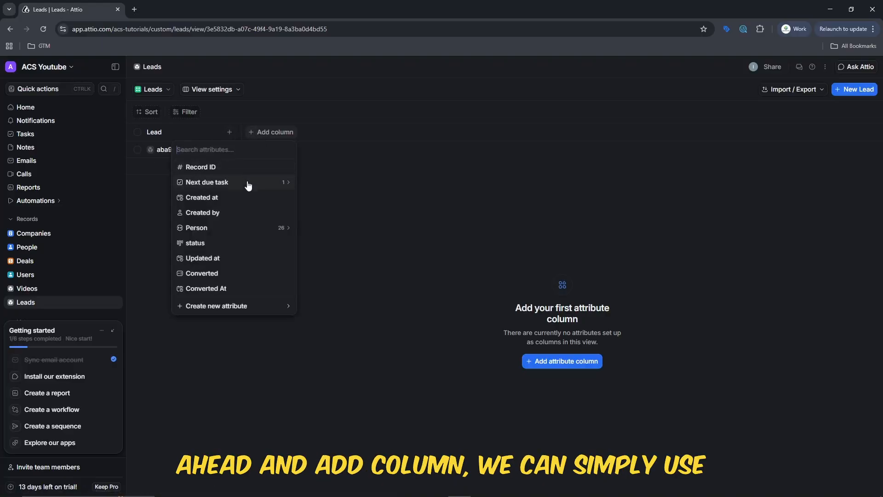
left_click(254, 198)
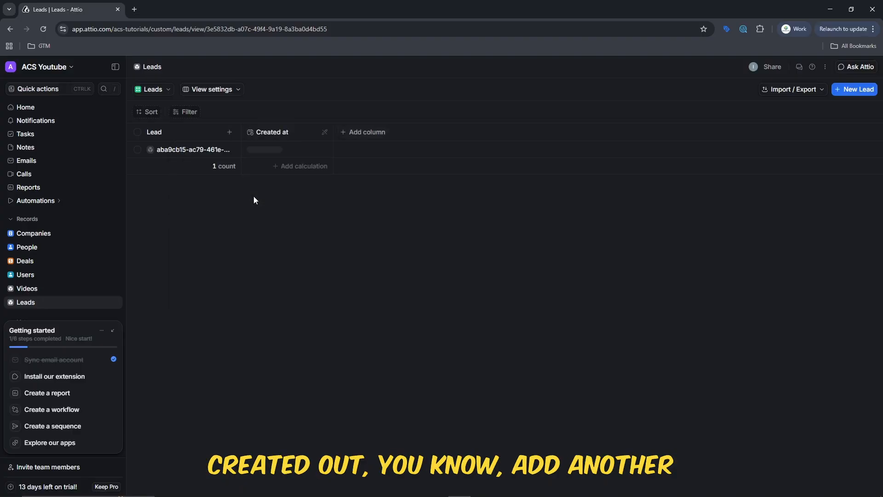
left_click(375, 138)
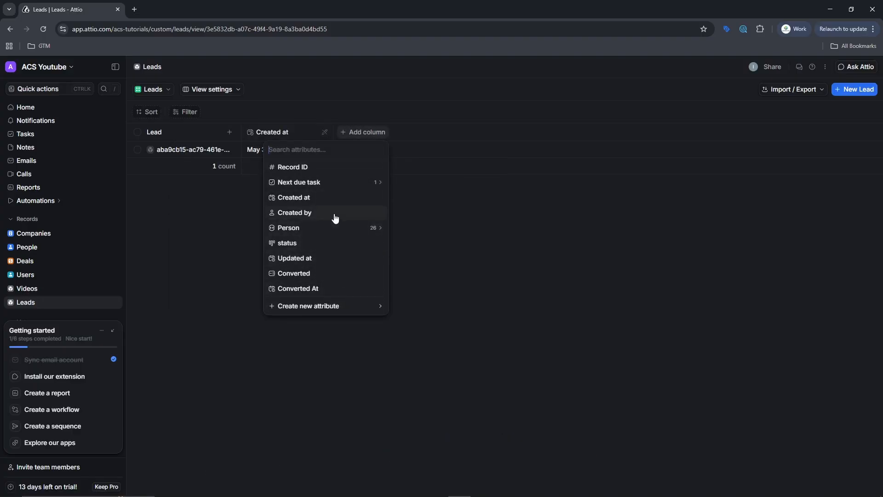
left_click(324, 243)
left_click(458, 134)
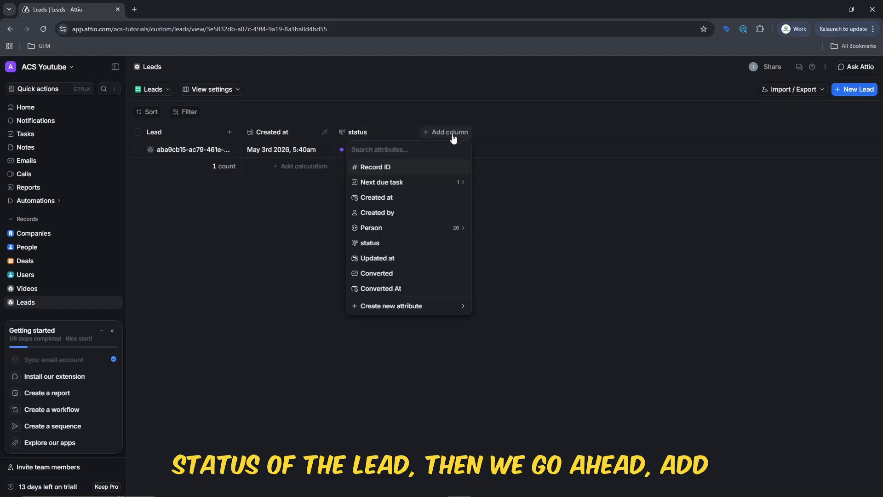
left_click(388, 225)
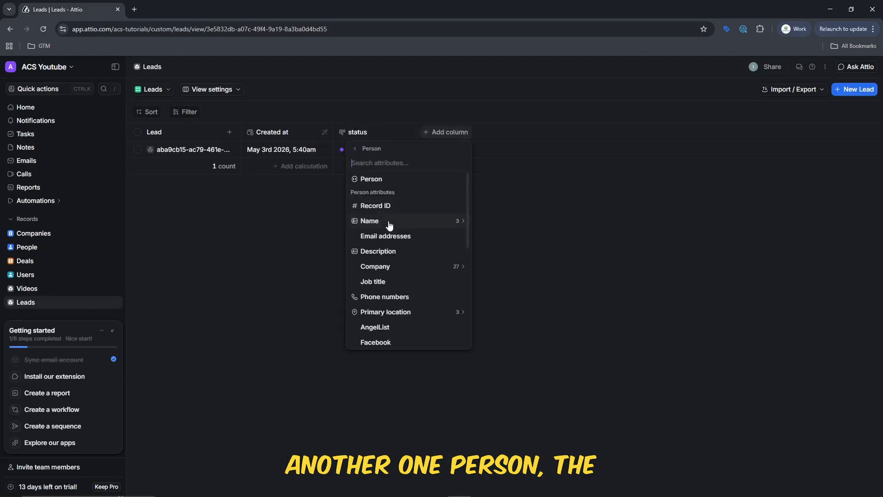
left_click(401, 229)
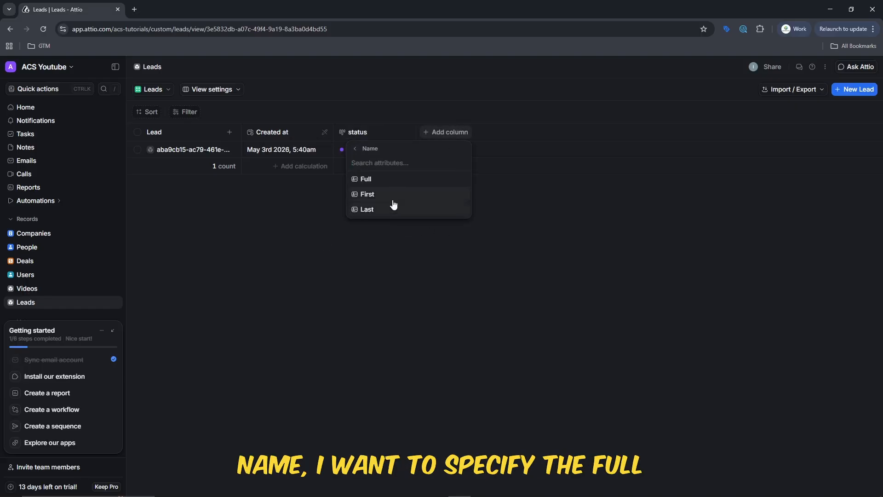
left_click(393, 179)
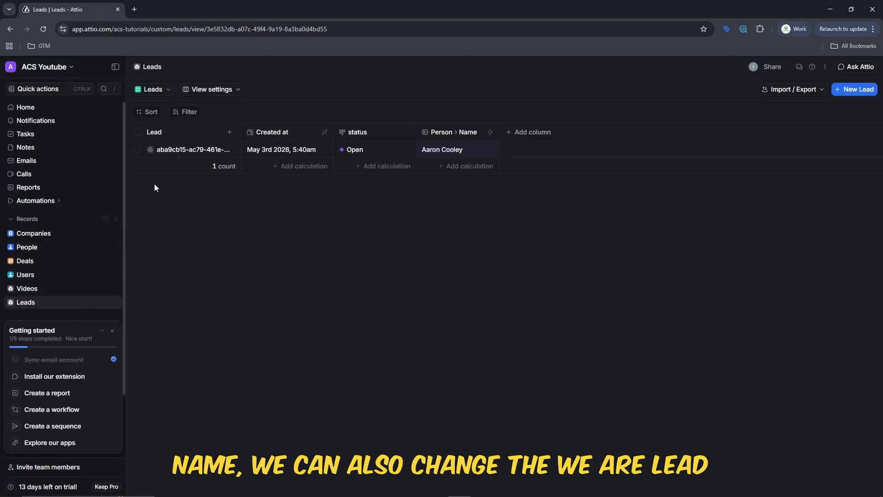
left_click(117, 220)
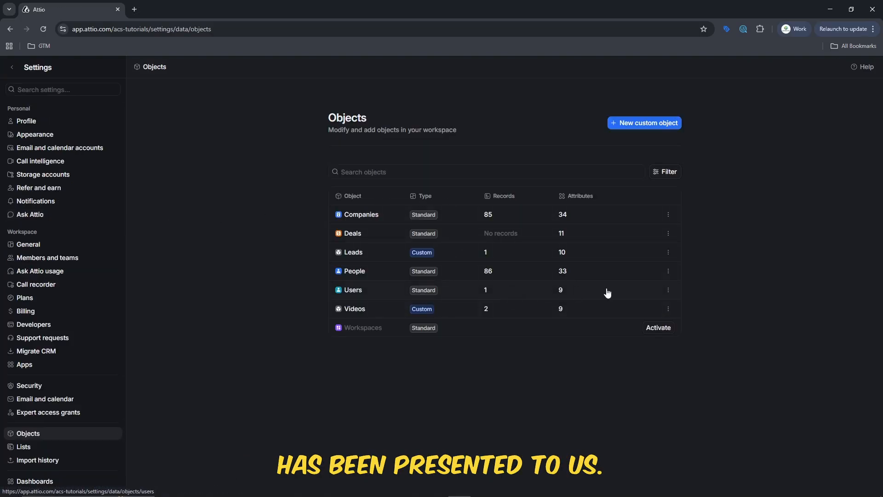
Open the Appearance settings of the Leads object.
left_click(668, 252)
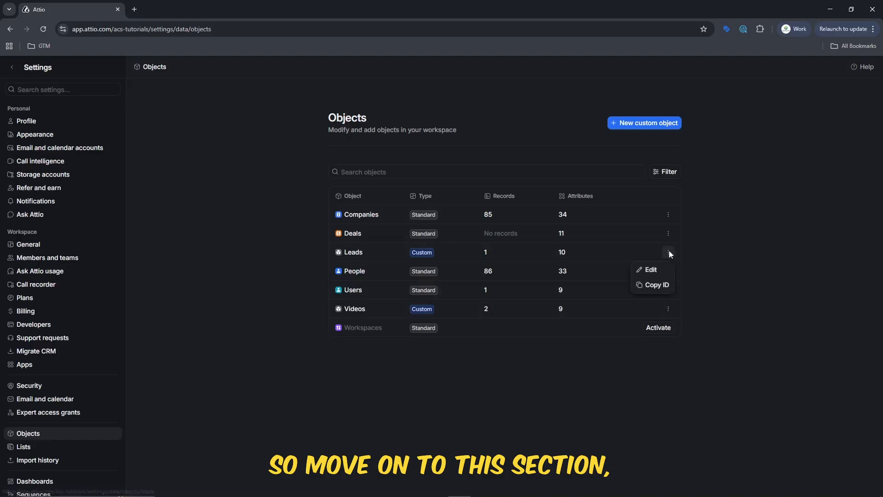
left_click(656, 275)
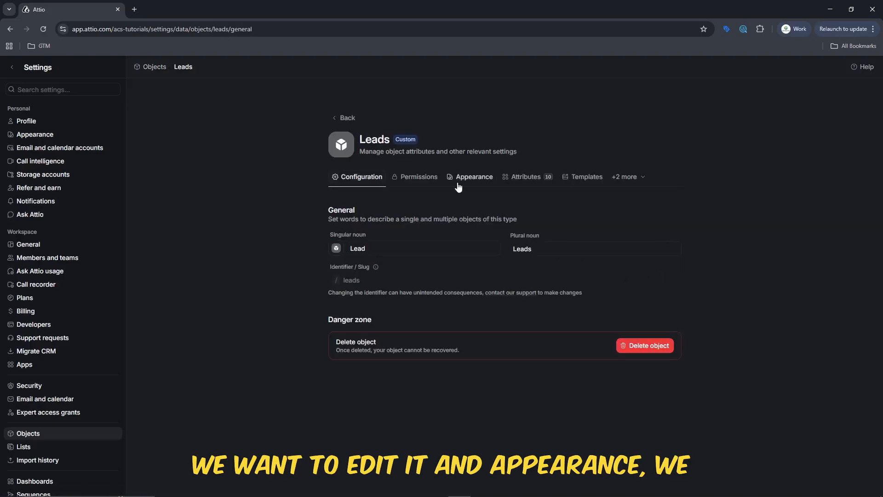
left_click(471, 179)
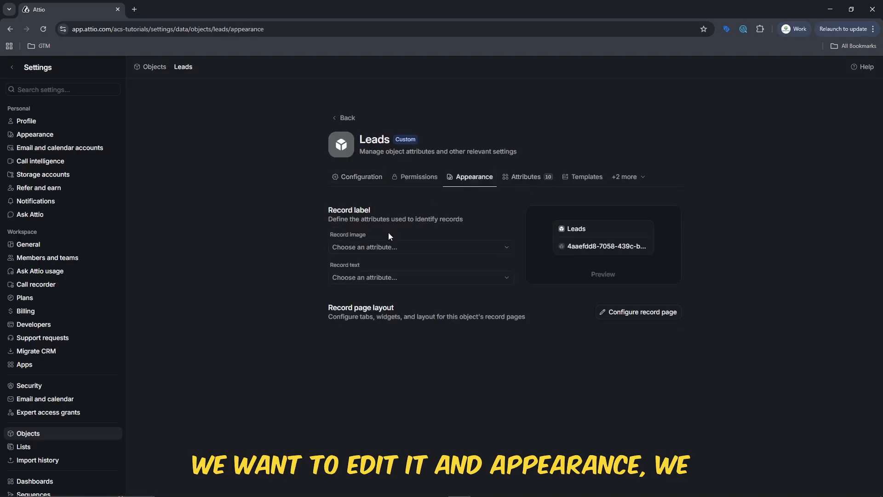
Inspect the Record text choices, dismiss the new-attribute form, and return to Home.
left_click(390, 278)
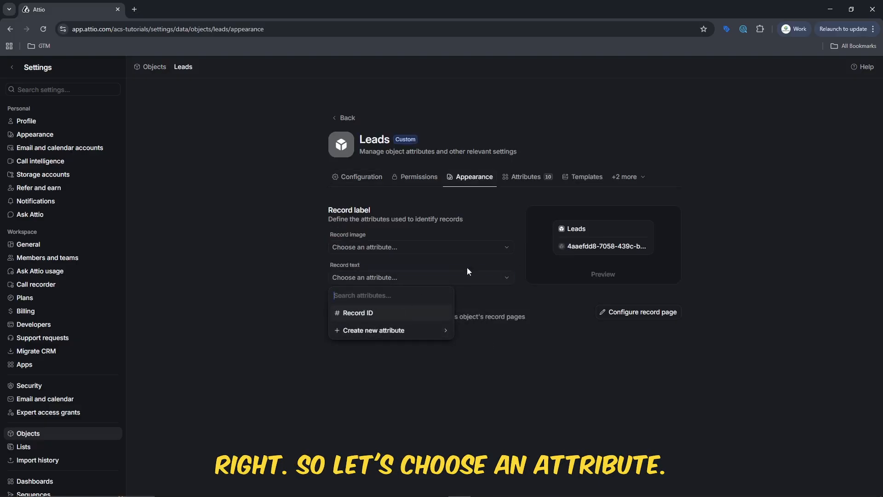
left_click(405, 276)
left_click(405, 277)
left_click(385, 330)
left_click(615, 145)
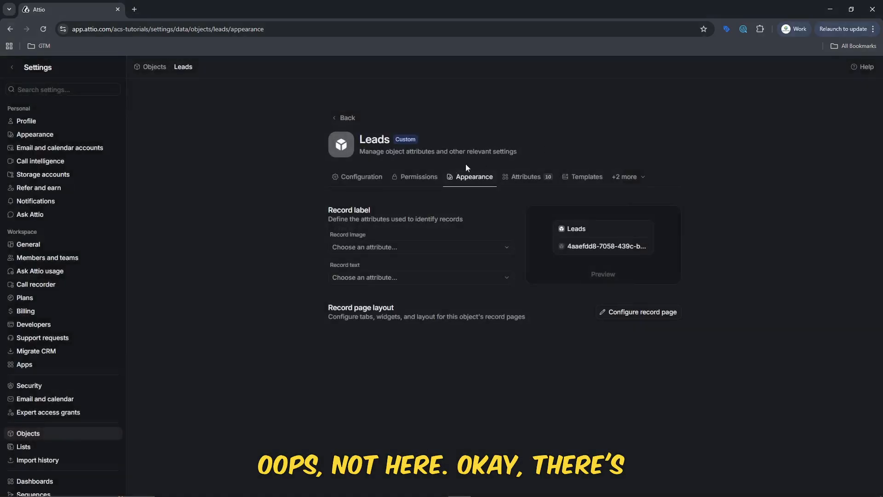
left_click(358, 277)
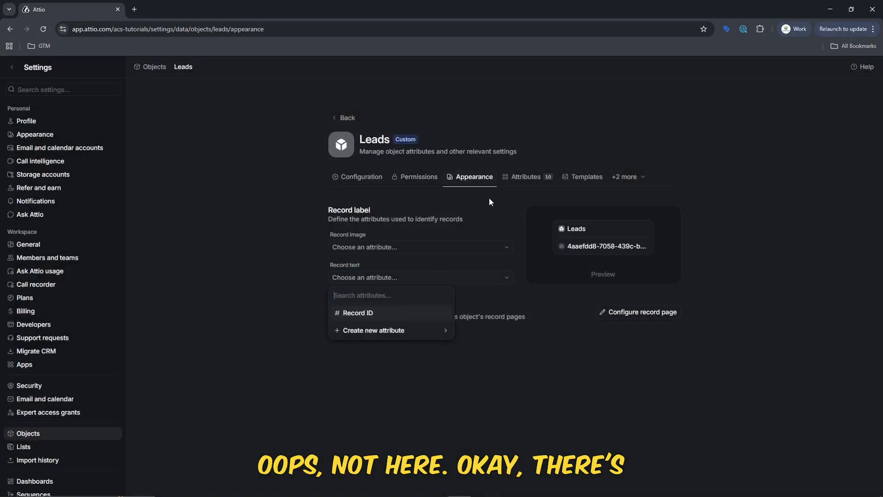
left_click(10, 69)
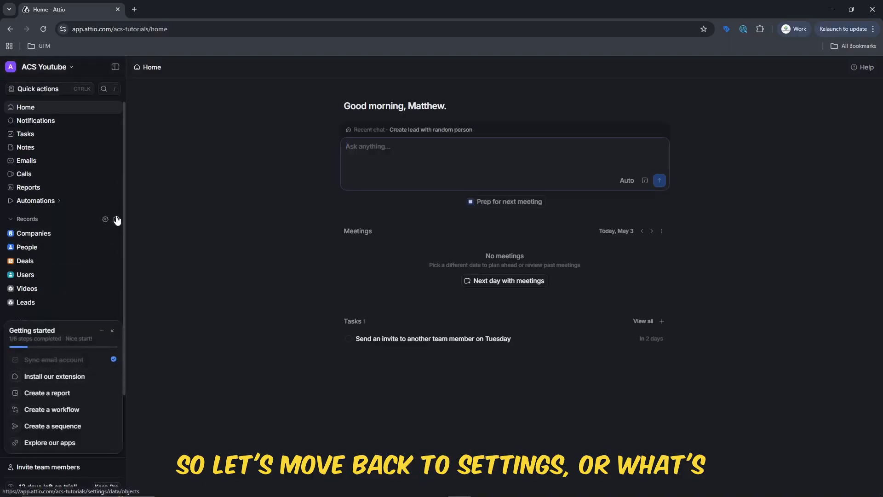
Open the Attributes tab of the Leads object in Settings > Objects.
left_click(117, 220)
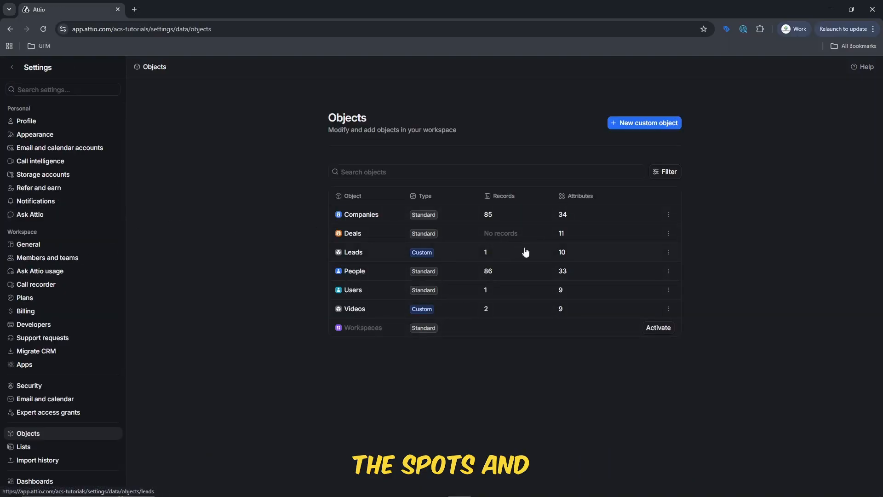
left_click(668, 252)
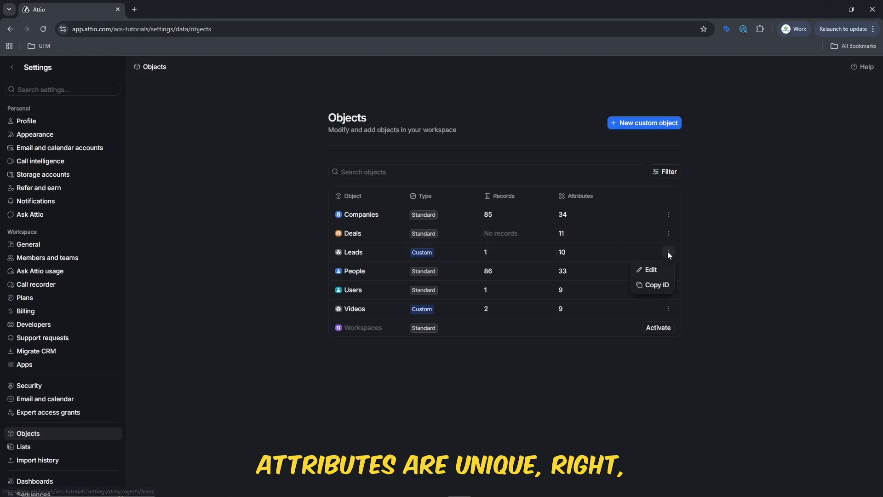
left_click(652, 270)
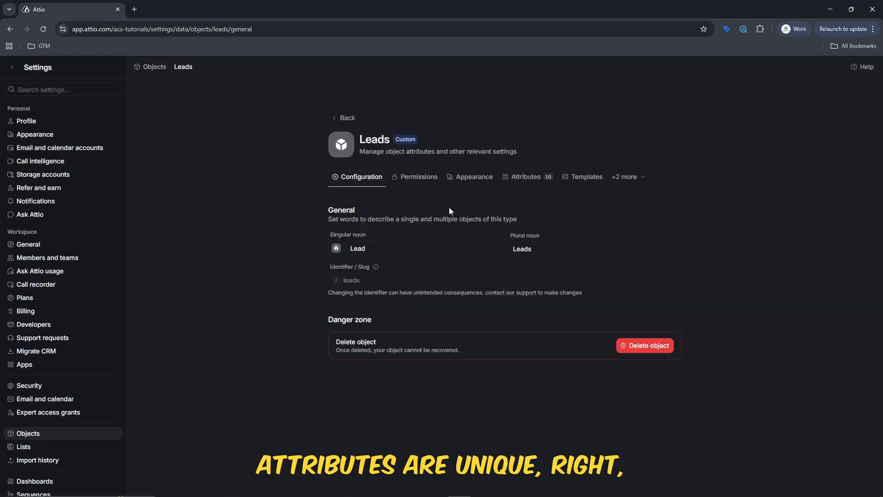
left_click(524, 179)
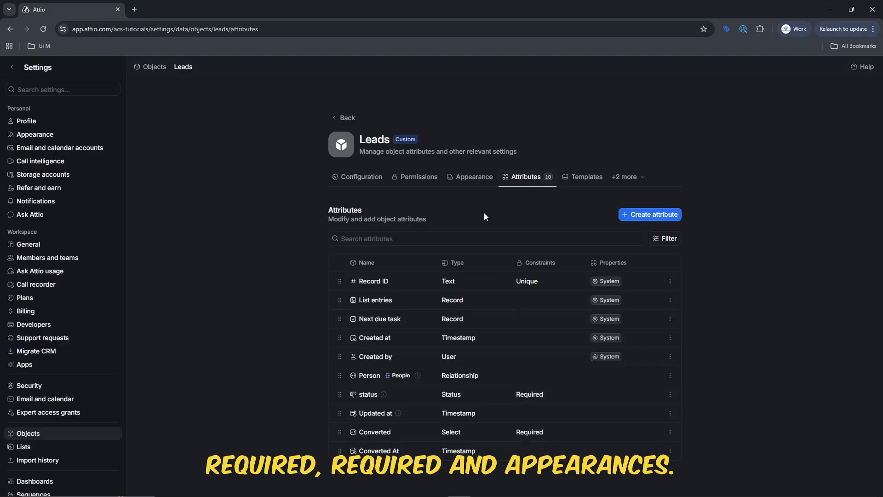
left_click(483, 181)
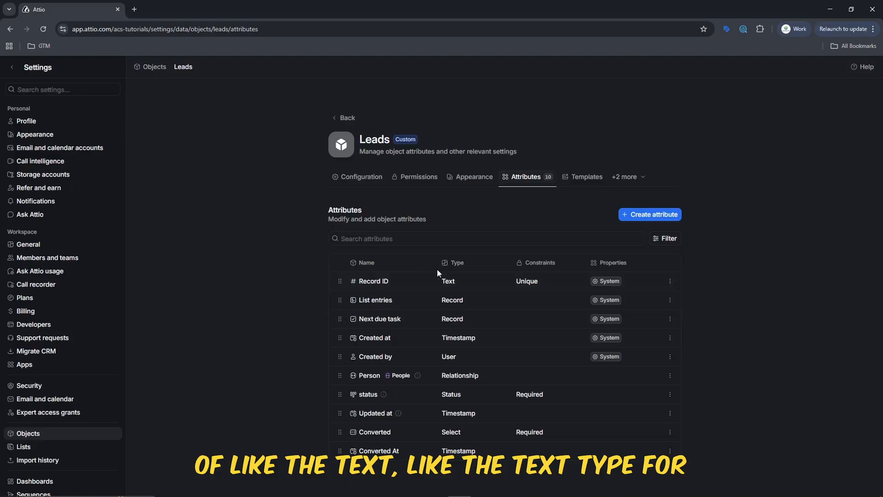
Create a required Text attribute named 'Lead Title' on Leads.
left_click(646, 217)
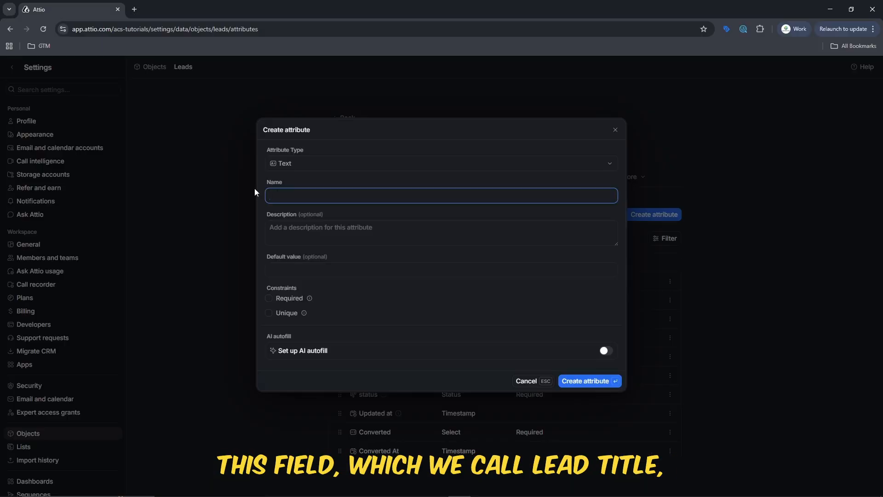
type("Lead Title")
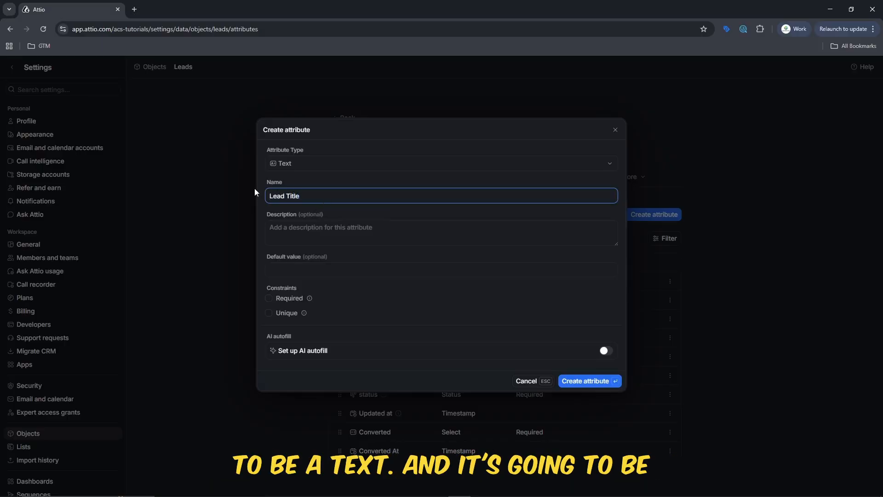
left_click(282, 300)
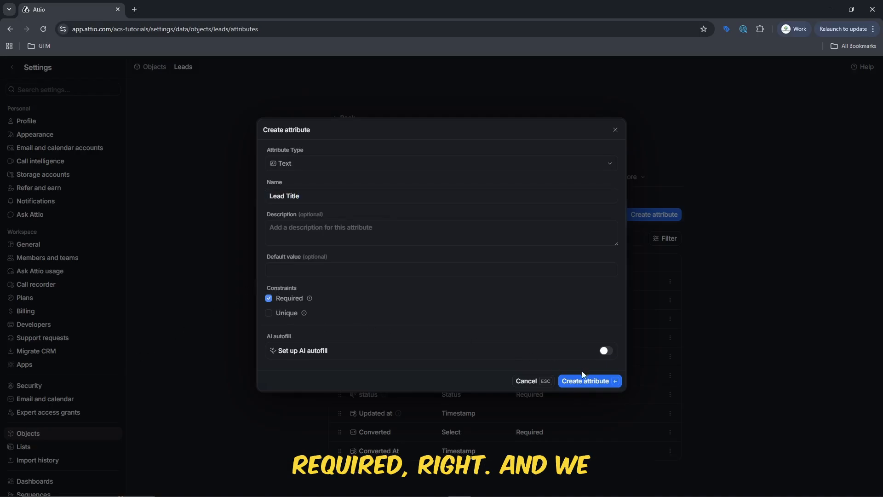
left_click(588, 381)
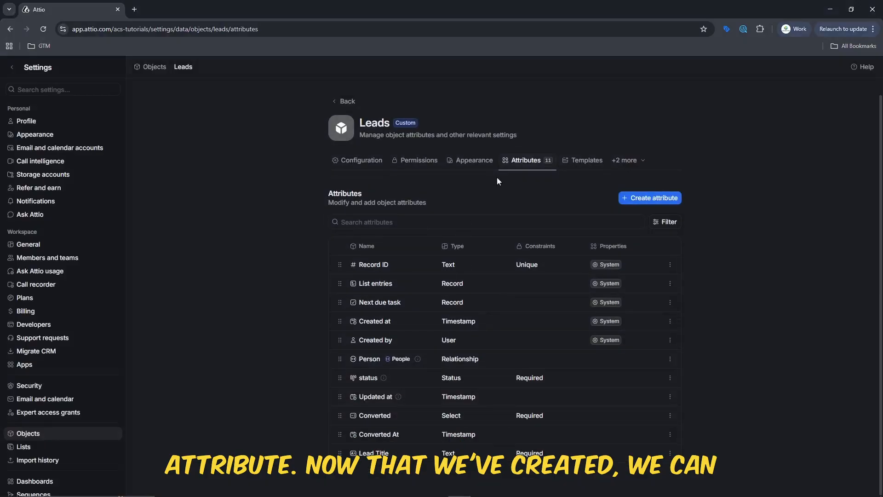
left_click(461, 160)
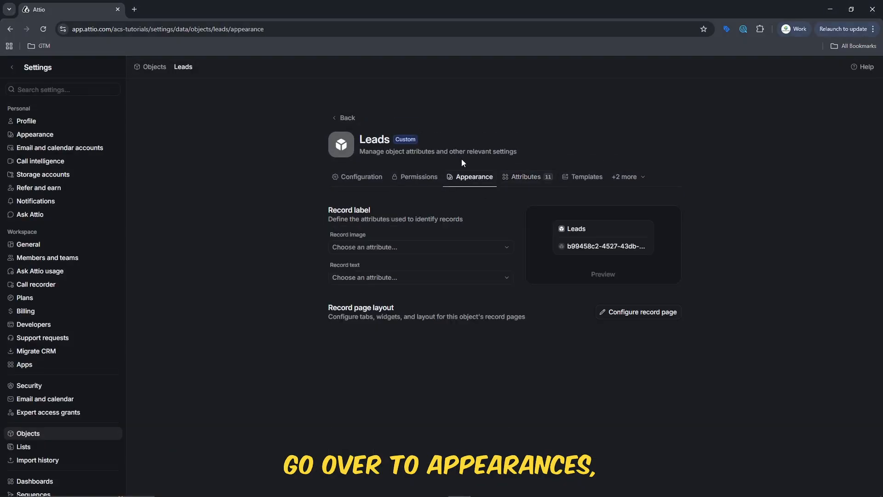
left_click(406, 278)
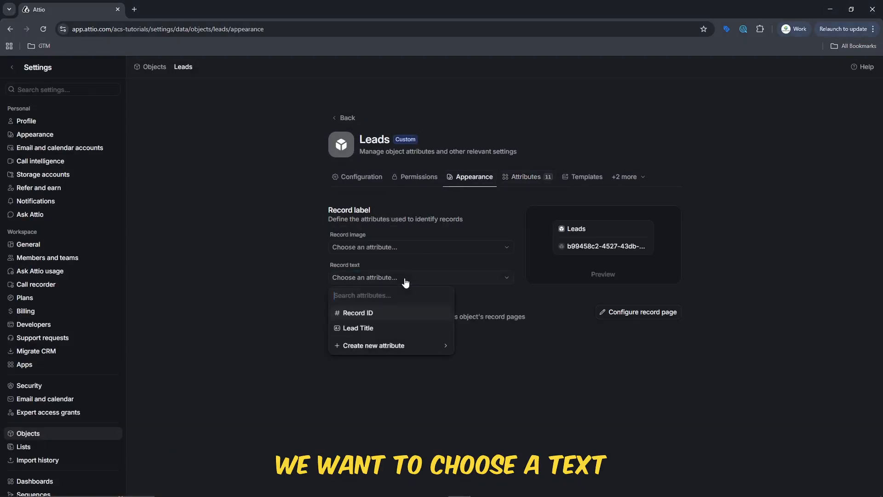
Set the Leads Record text to Lead Title, then go back to the Leads table.
left_click(391, 328)
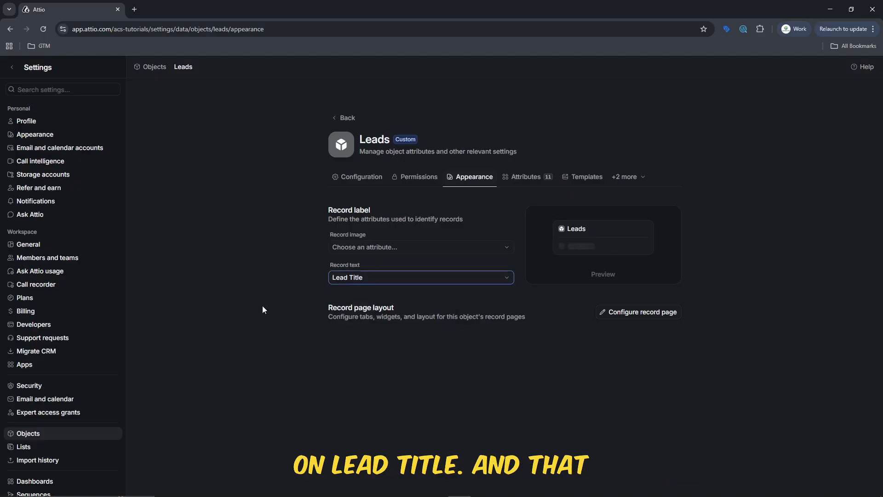
left_click(197, 181)
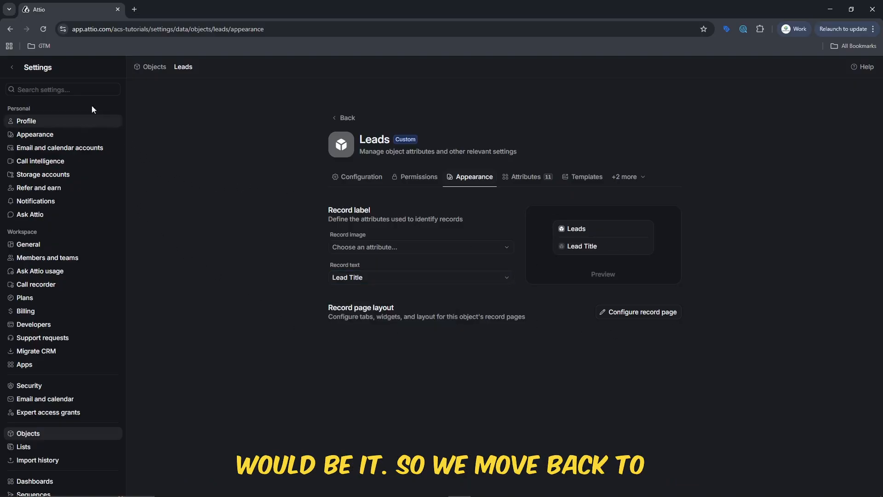
left_click(9, 69)
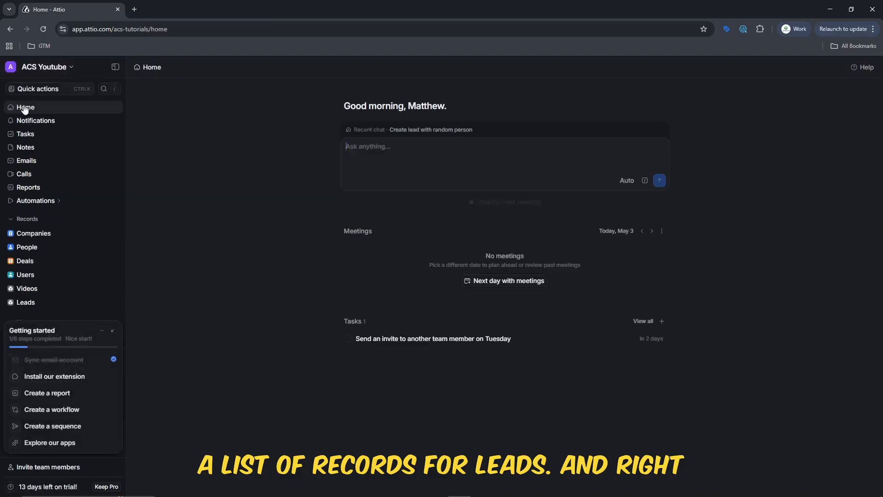
left_click(54, 304)
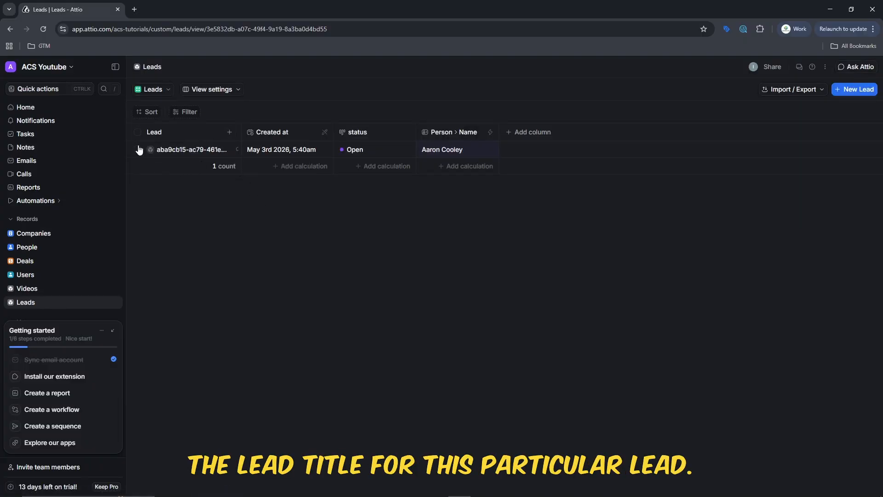
Have the AI assistant set the lead's title to the person's name plus 'New Lead', then approve it.
left_click(42, 109)
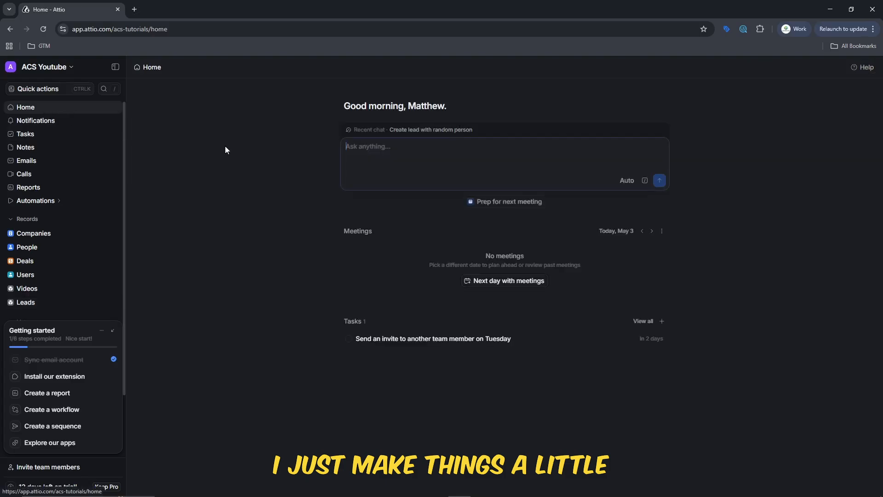
left_click(578, 173)
type("up")
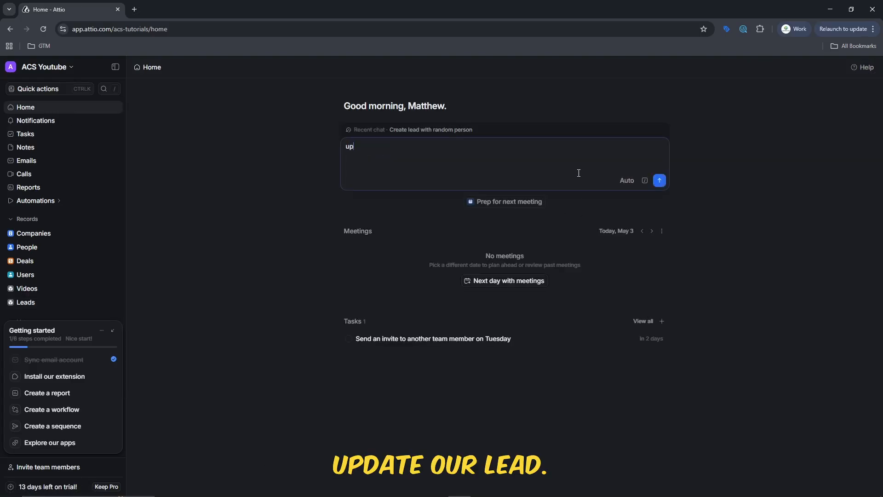
type("date")
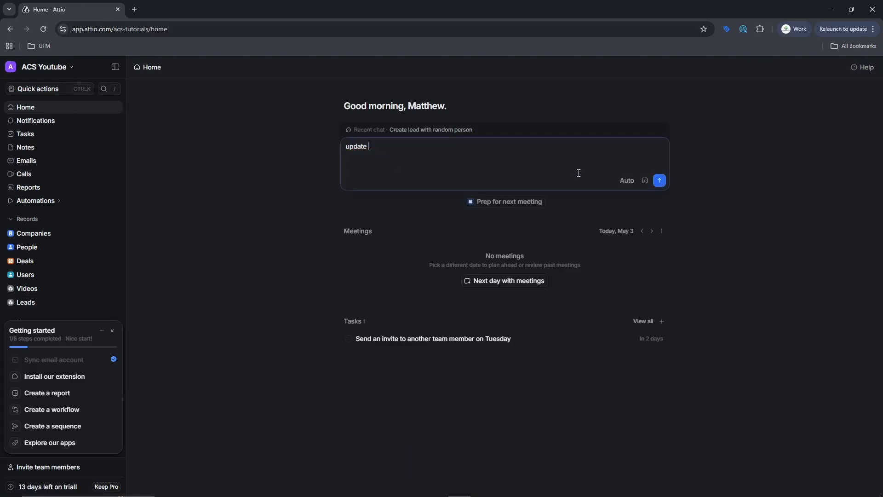
type("with Aaron as the person")
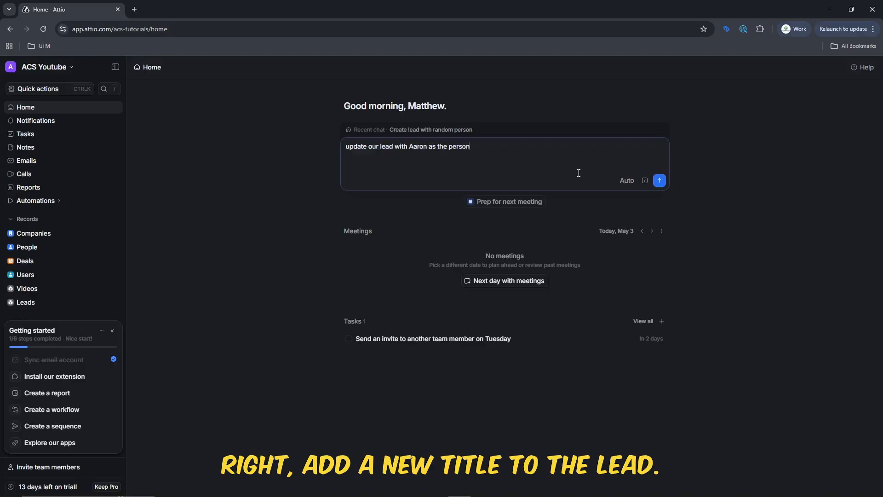
type(" add a new title to the lead.")
key("Return")
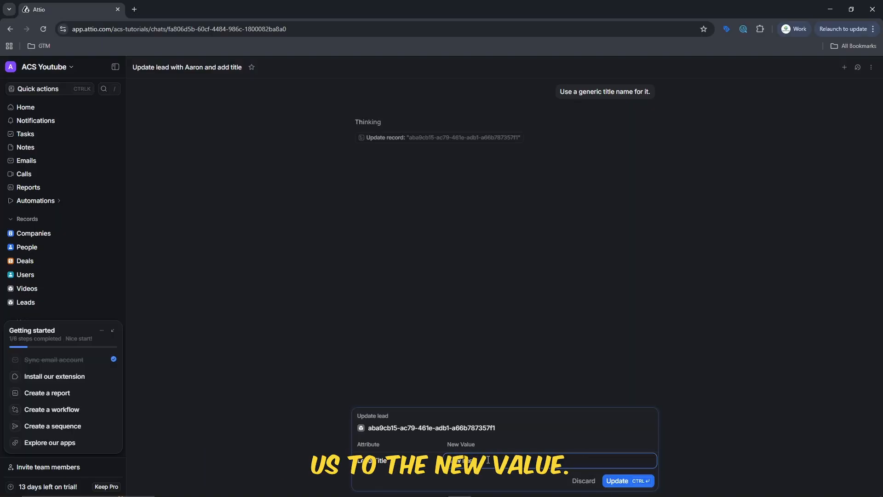
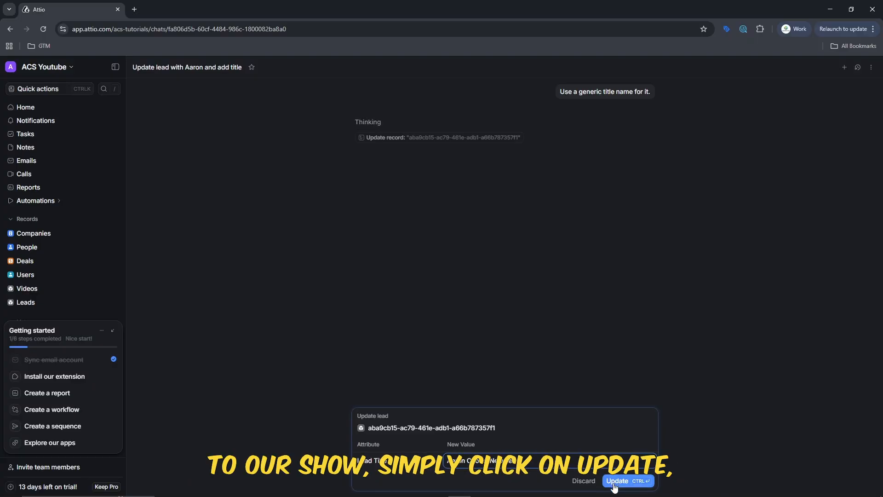
left_click(614, 484)
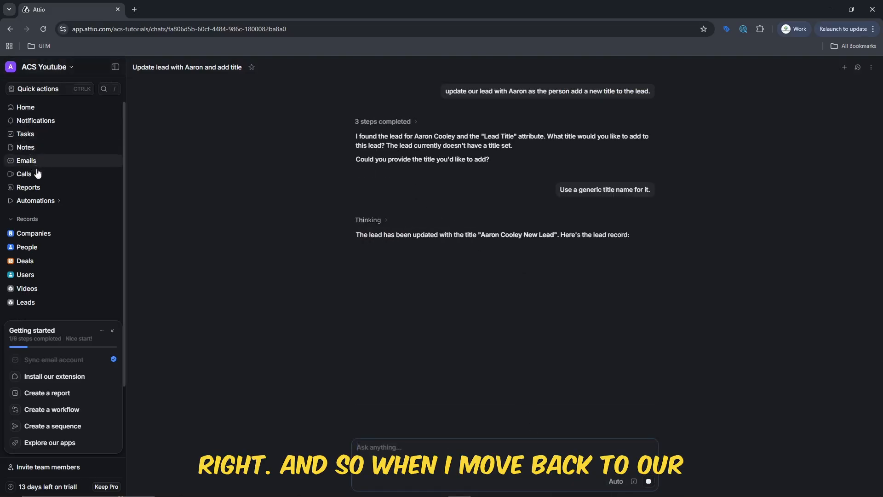
Add an Updated at column to the Leads table.
left_click(71, 303)
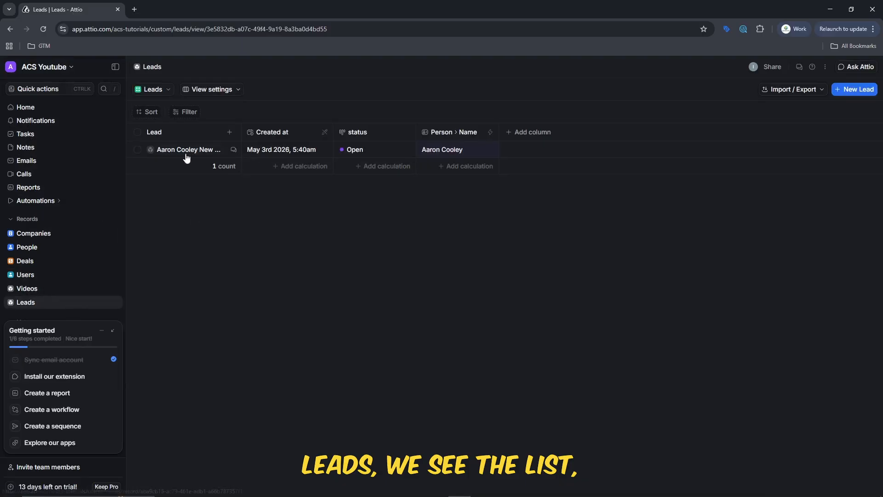
mouse_move(202, 152)
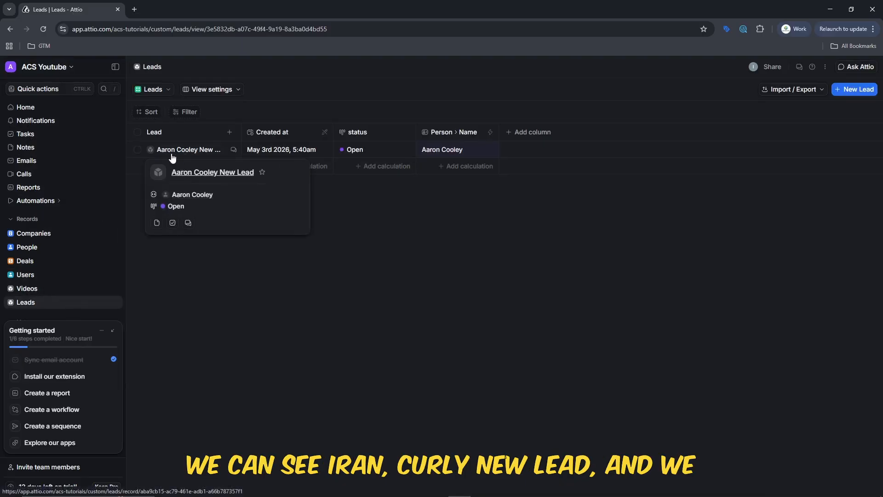
left_click(530, 133)
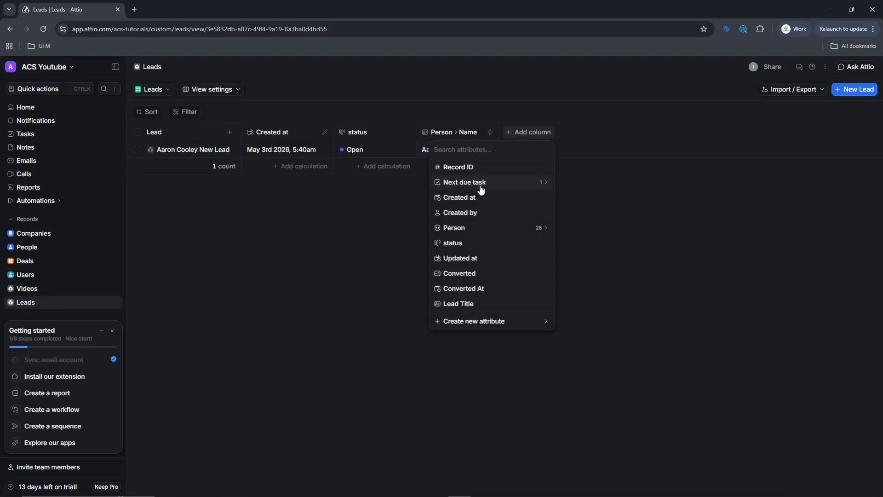
left_click(479, 258)
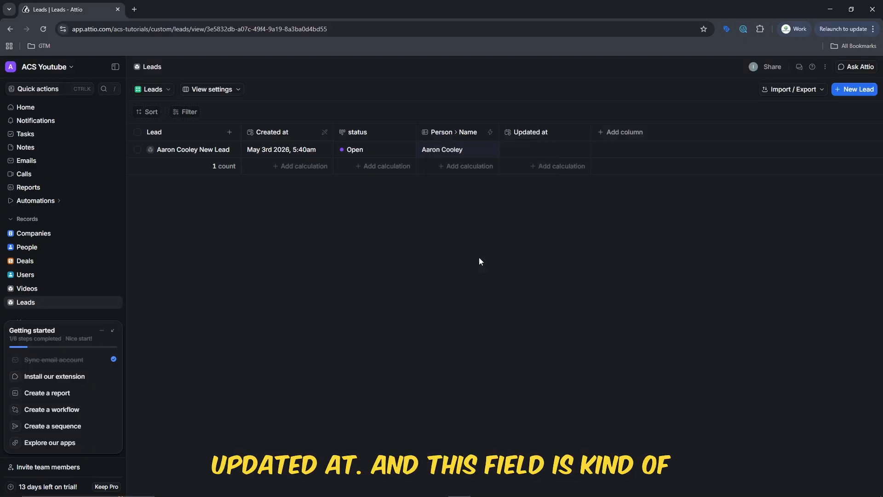
left_click(546, 152)
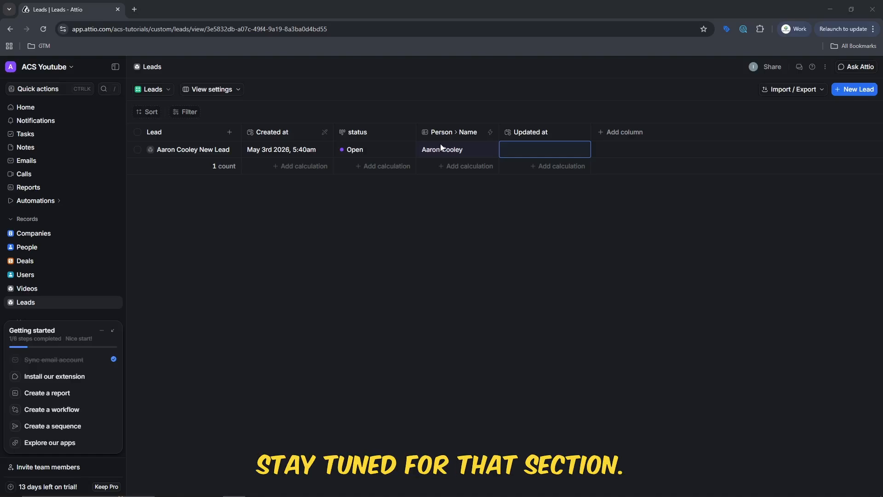
Hide the Updated at column, visit Deals, and return to the Leads table.
right_click(569, 135)
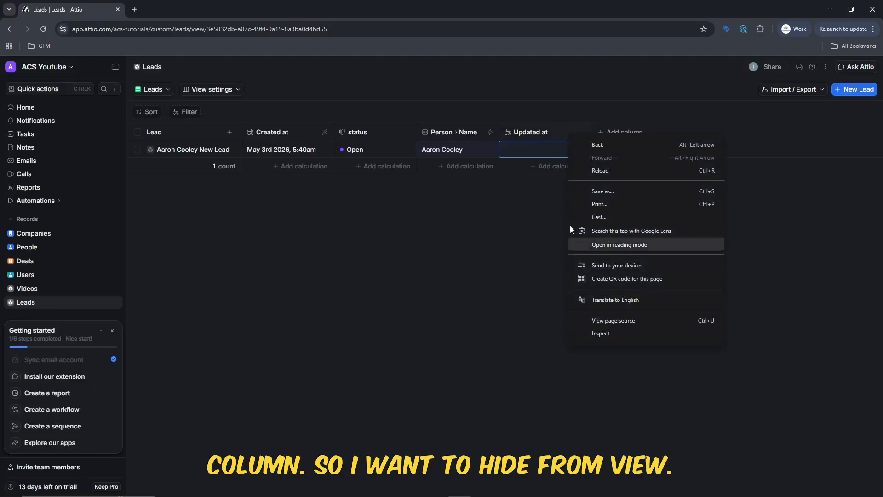
left_click(536, 132)
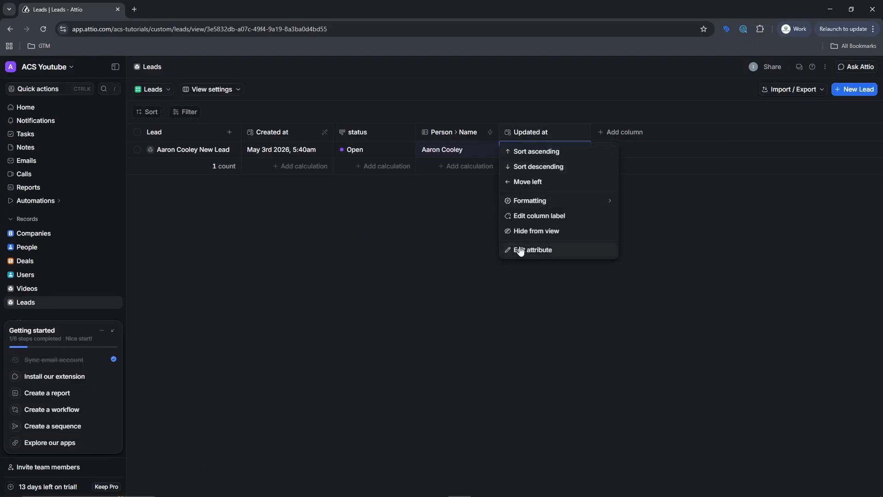
left_click(523, 232)
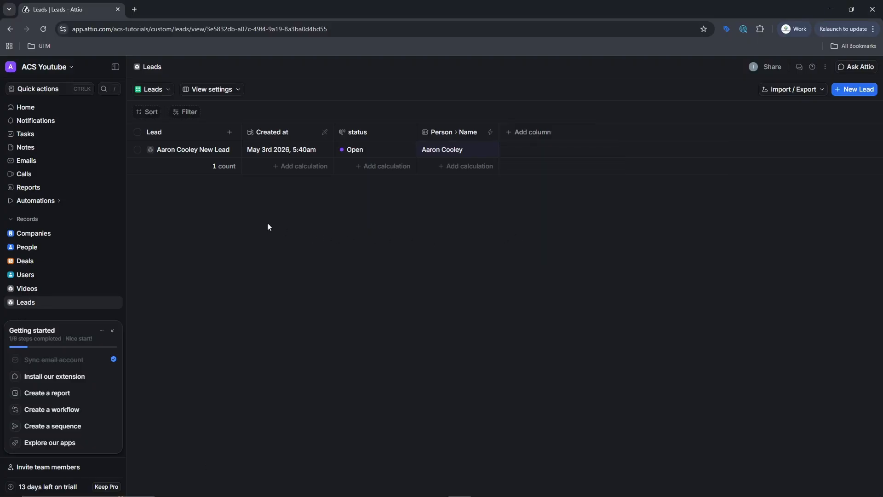
left_click(66, 266)
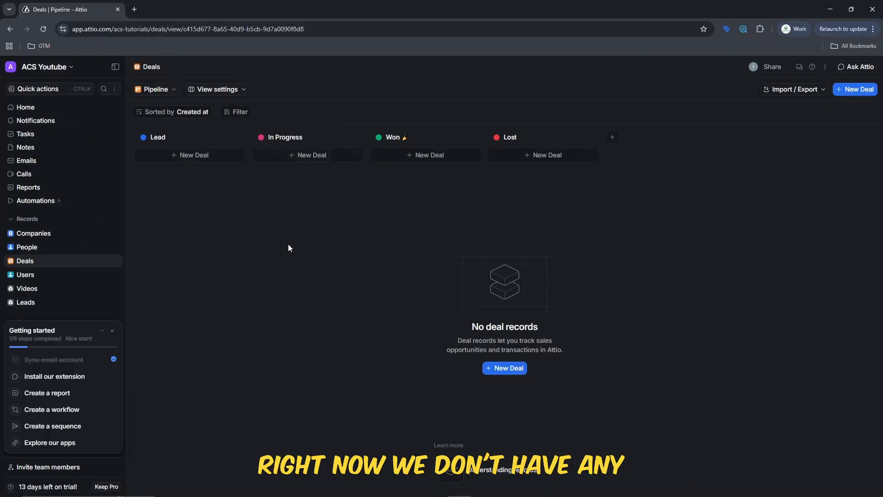
left_click(24, 301)
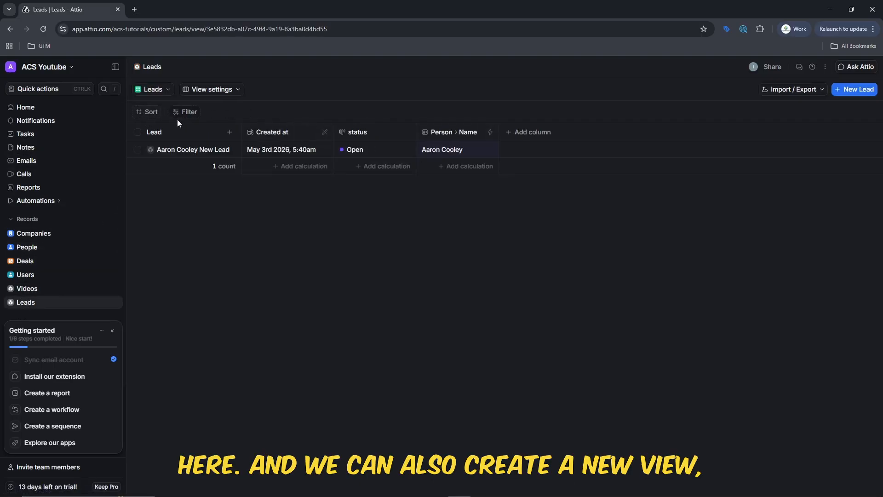
Create a Kanban view titled 'Lead Stages' with its columns grouped by status.
left_click(163, 89)
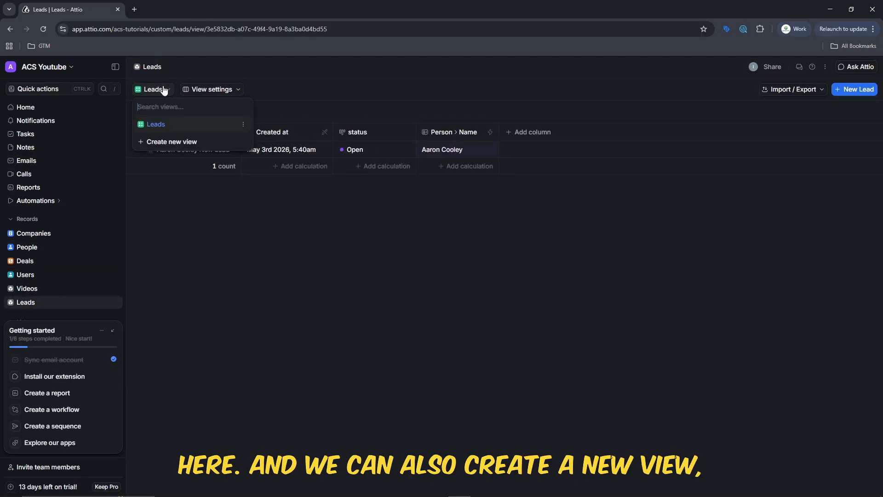
left_click(170, 138)
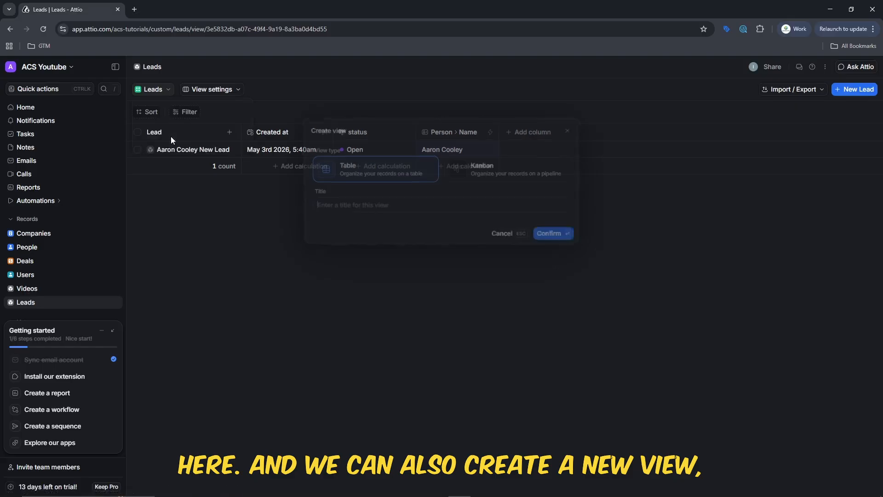
left_click(542, 179)
left_click(457, 202)
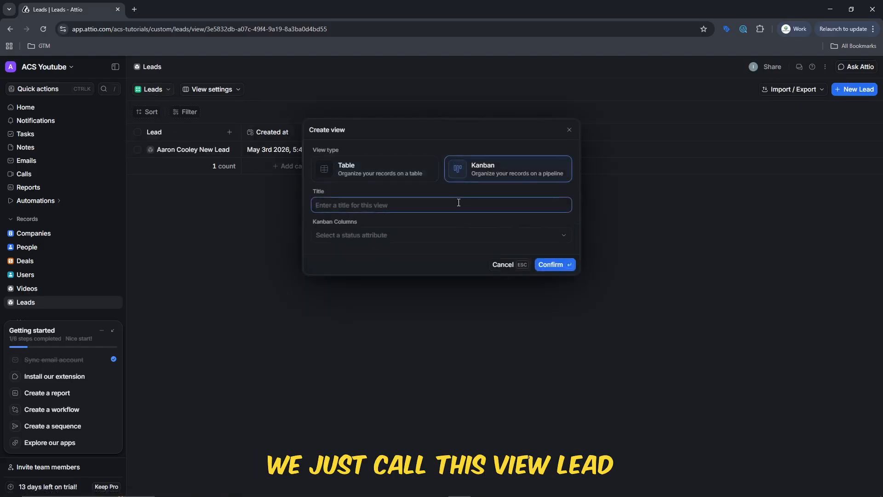
type("Load Stages")
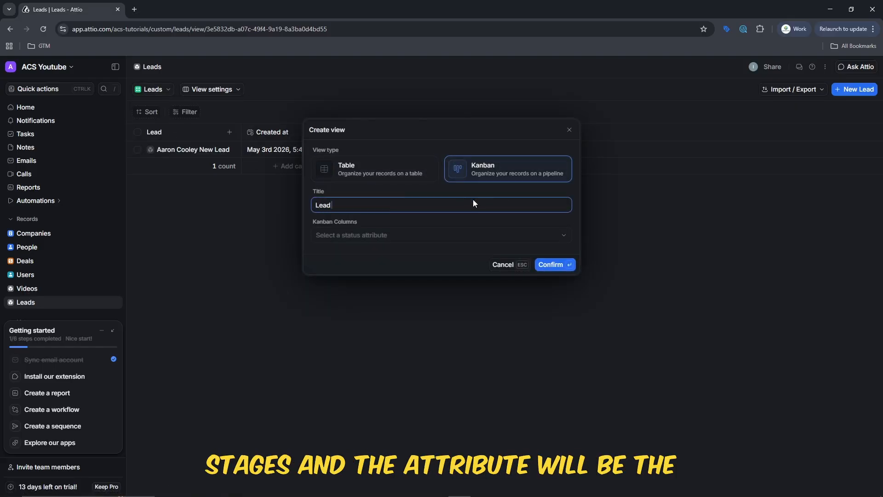
left_click(453, 236)
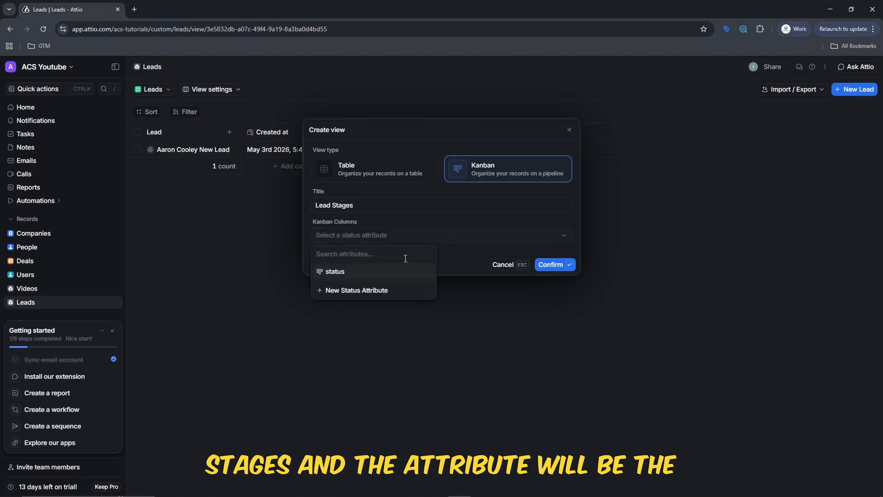
left_click(353, 272)
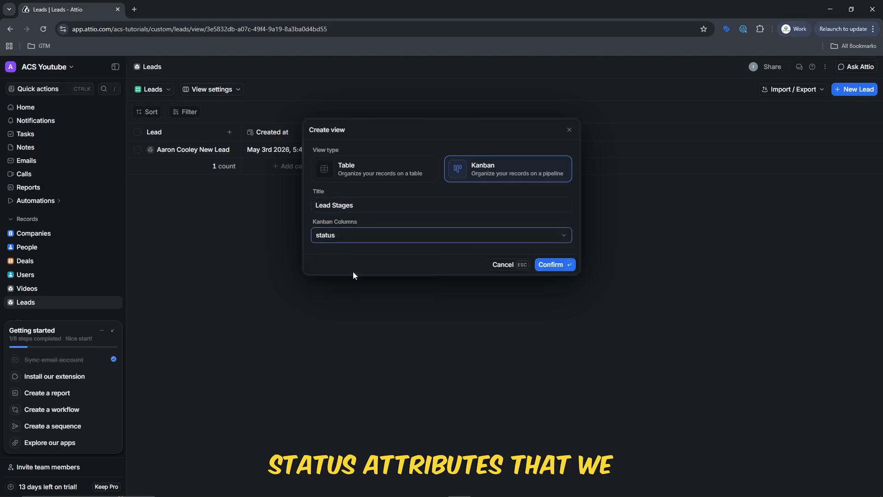
left_click(555, 266)
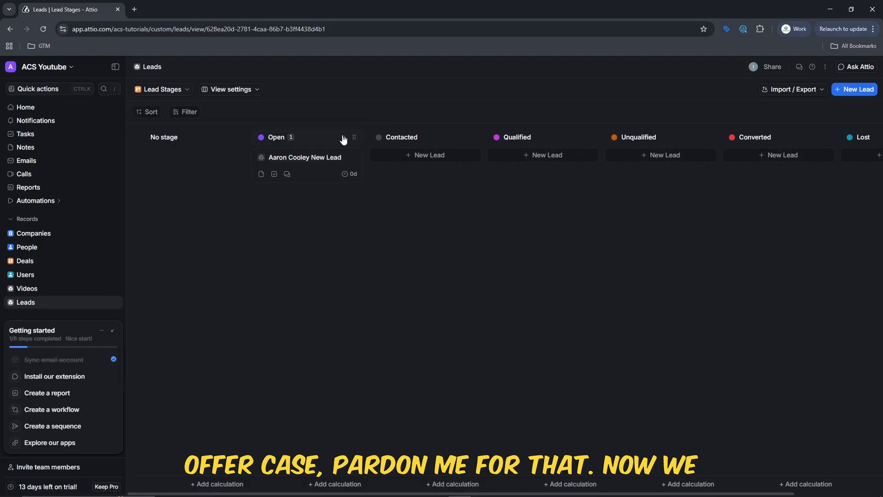
Drag the lead card from the Open column into the Qualified column.
mouse_move(309, 159)
left_mouse_down()
mouse_move(448, 144)
mouse_move(432, 143)
mouse_move(424, 162)
mouse_move(315, 171)
mouse_move(317, 153)
left_mouse_up()
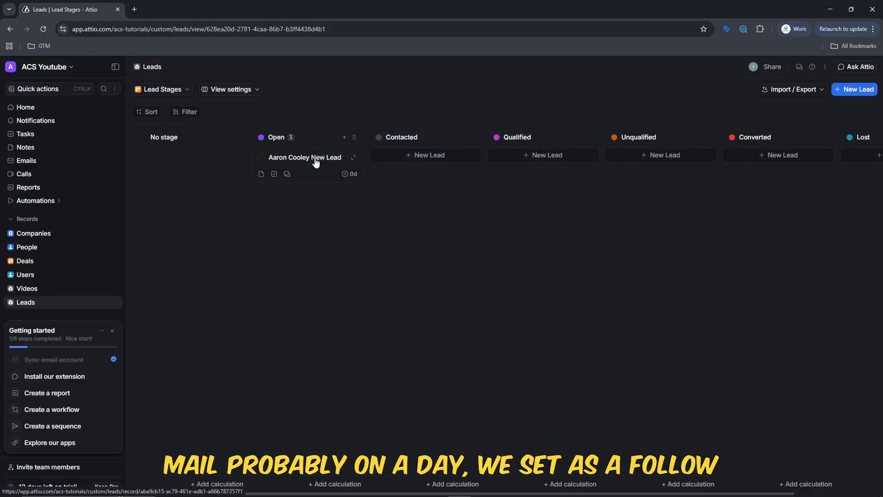
left_click_drag(315, 161, 545, 163)
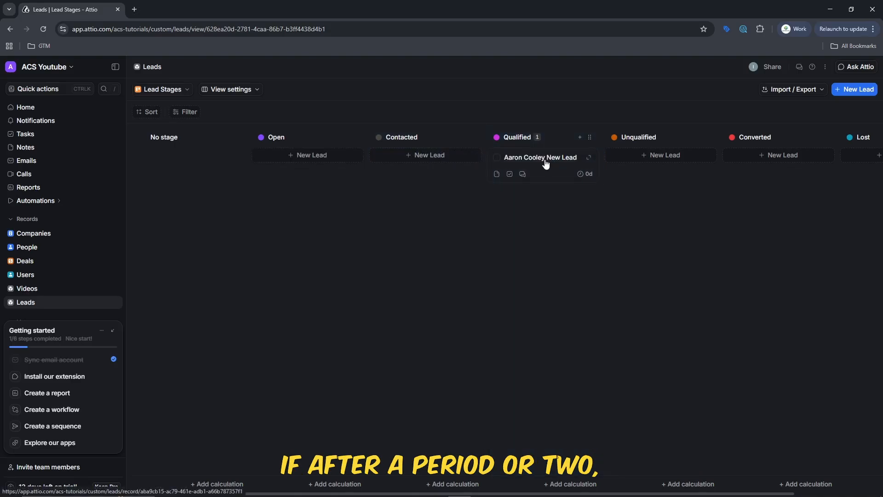
left_click_drag(546, 165, 426, 156)
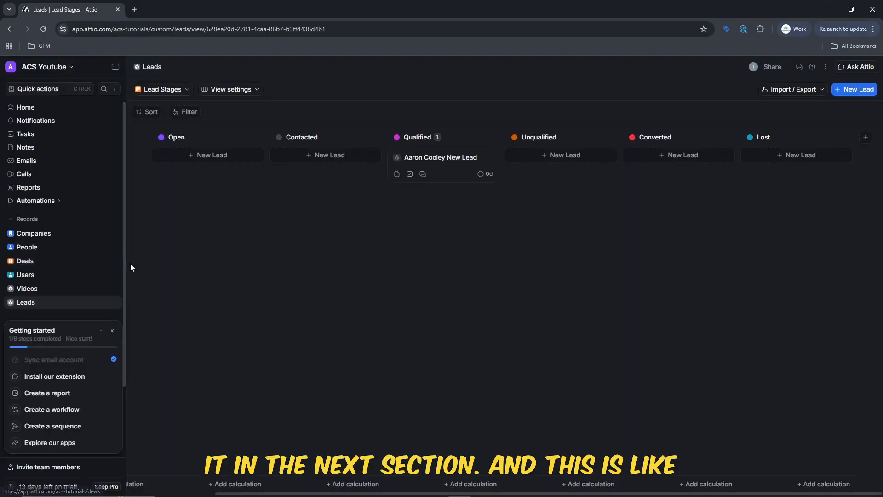
Rename the 'Lead Stages' Kanban view to 'Lead Pipeline'.
left_click(179, 93)
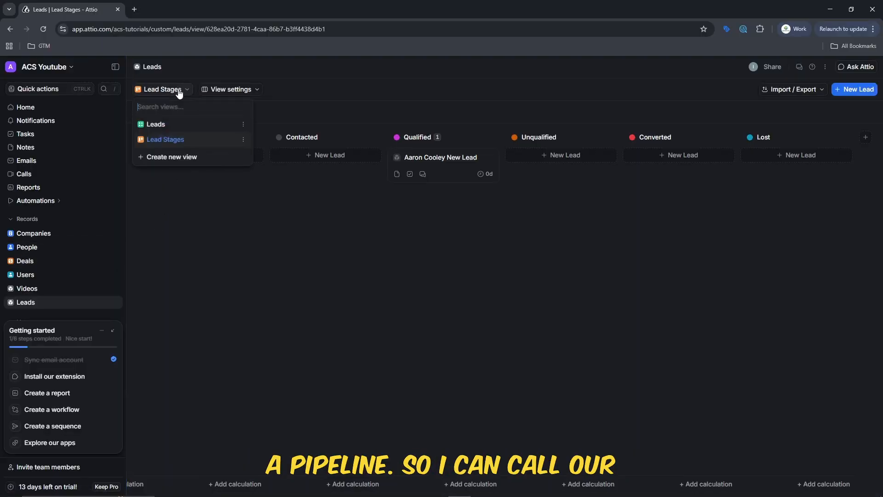
left_click(243, 140)
left_click(270, 159)
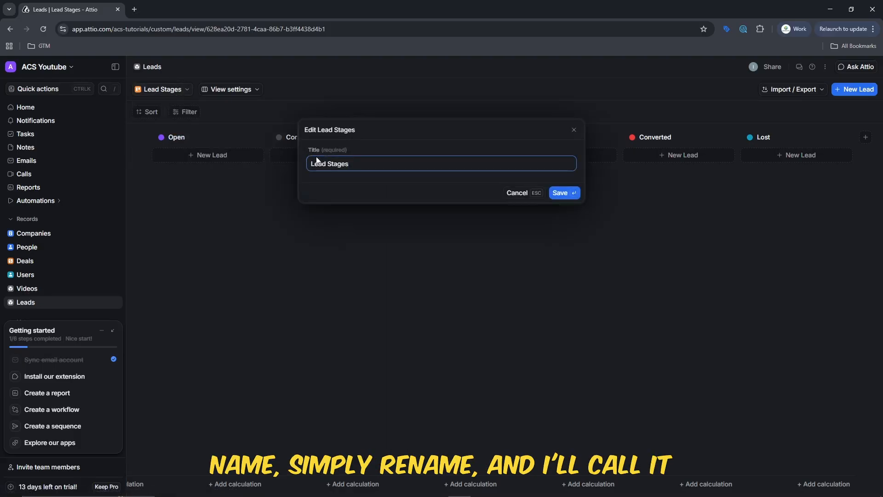
double_click(336, 163)
type("Pipe")
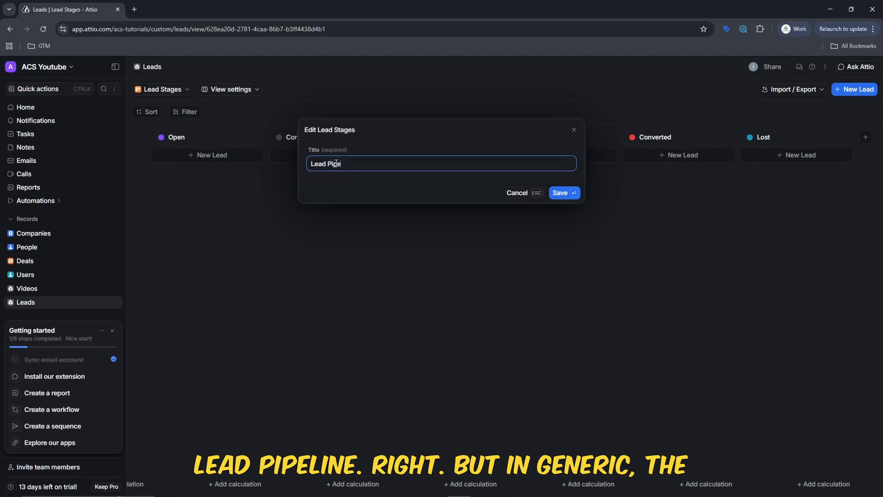
type("line")
key("BackSpace")
type("ne")
left_click(561, 192)
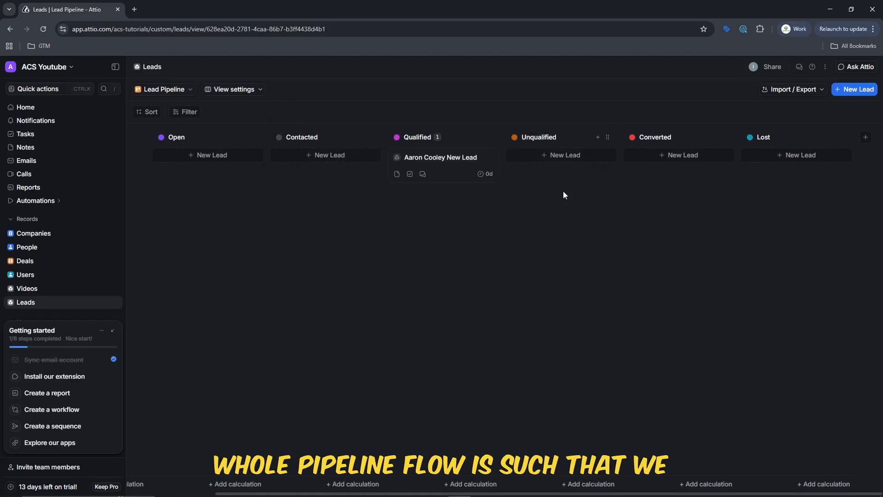